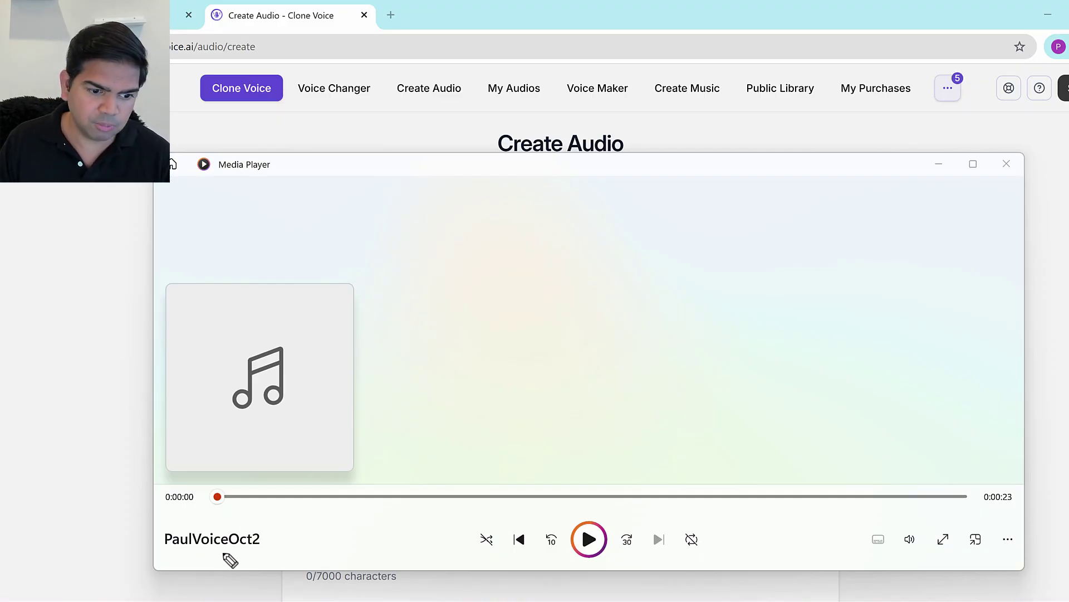
Play the PaulVoiceOct2 clip to hear the original voice and pause it partway through
mouse_move(230, 560)
left_mouse_down()
mouse_move(156, 553)
mouse_move(182, 523)
mouse_move(317, 531)
mouse_move(192, 561)
left_mouse_up()
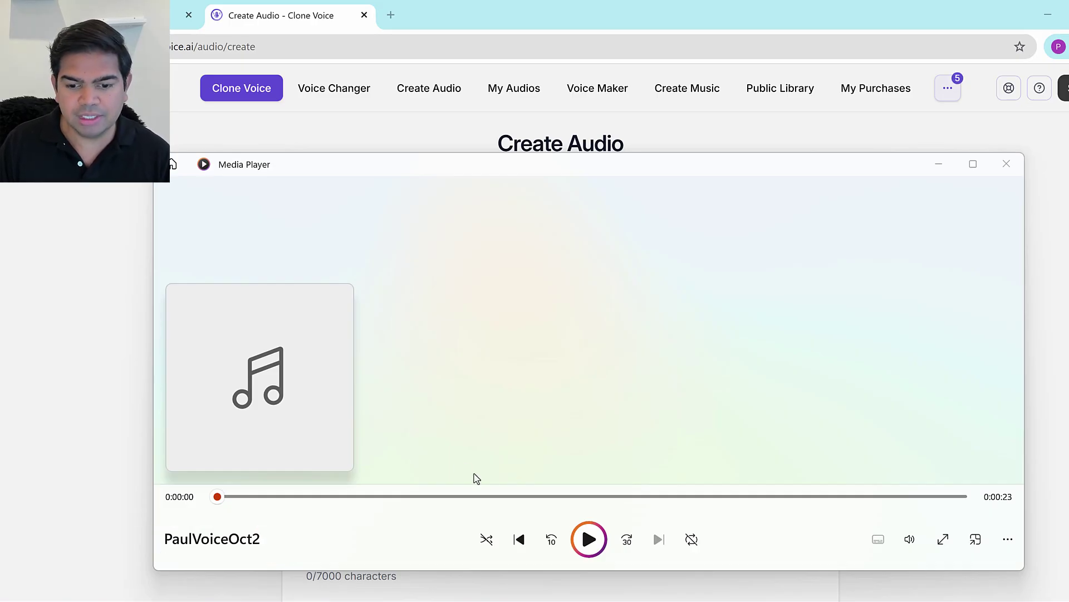
left_click(594, 544)
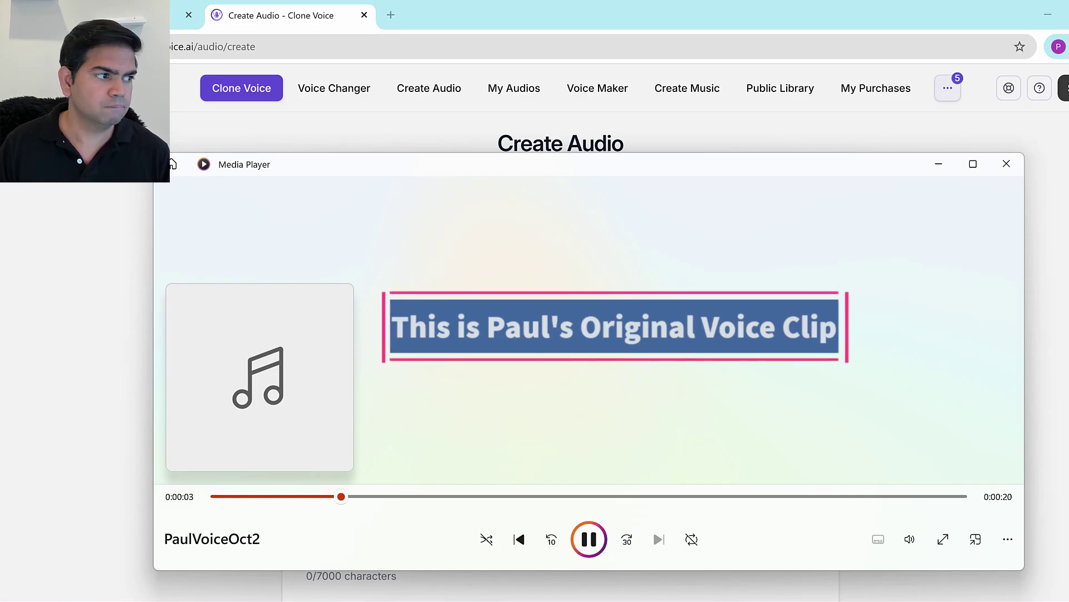
key("XF86AudioMute")
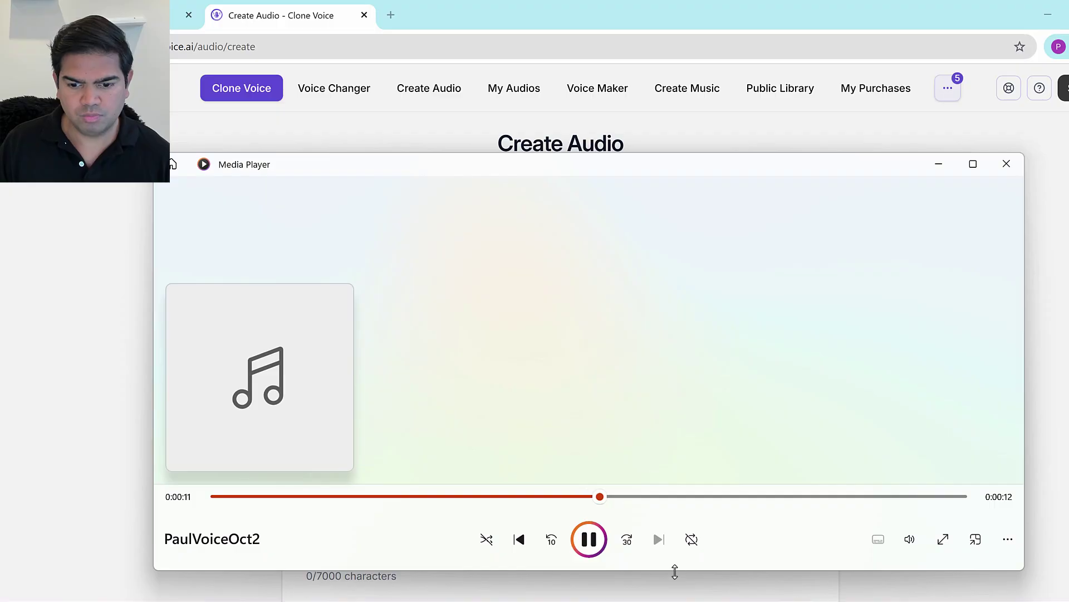
left_click(589, 545)
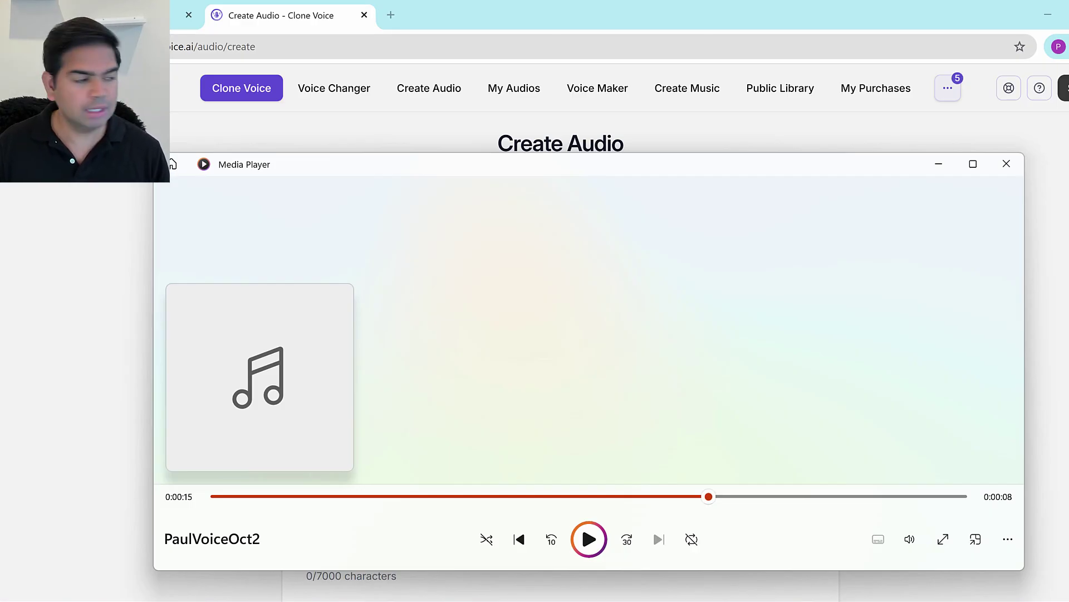
Play part of the YashVoicePERFECT clip to hear the second original voice, pause it and close the media player
double_click(75, 590)
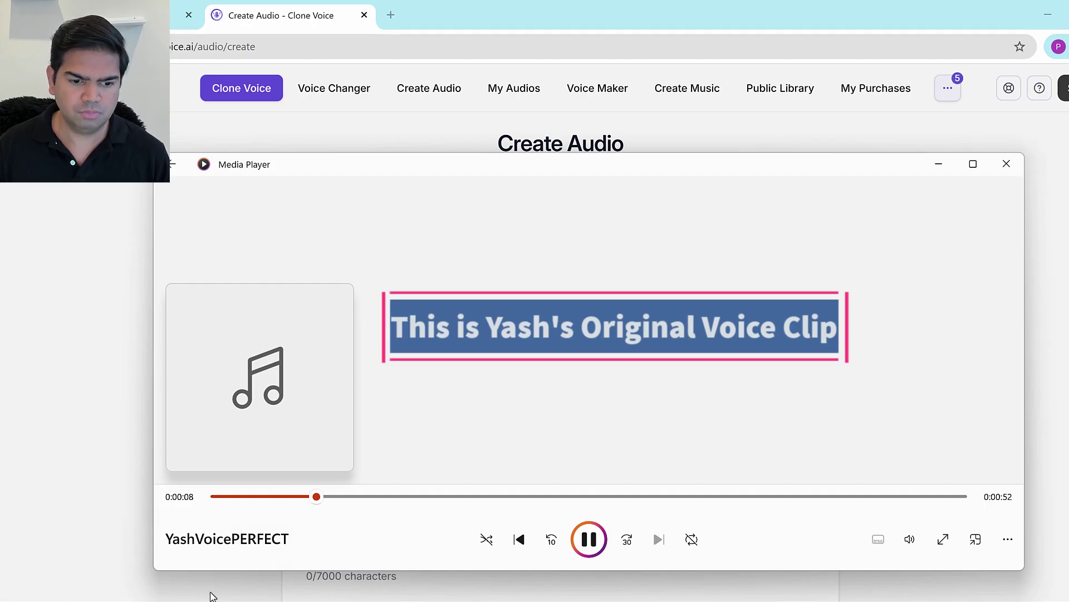
key("space")
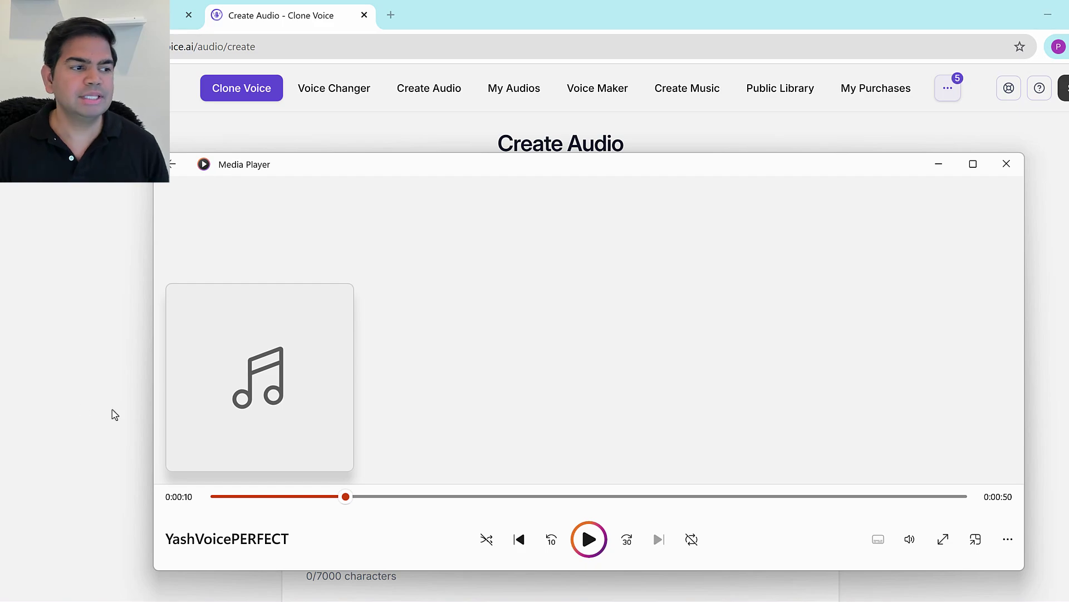
mouse_move(196, 551)
left_mouse_down()
mouse_move(147, 539)
mouse_move(252, 512)
mouse_move(325, 524)
mouse_move(246, 556)
mouse_move(194, 553)
left_mouse_up()
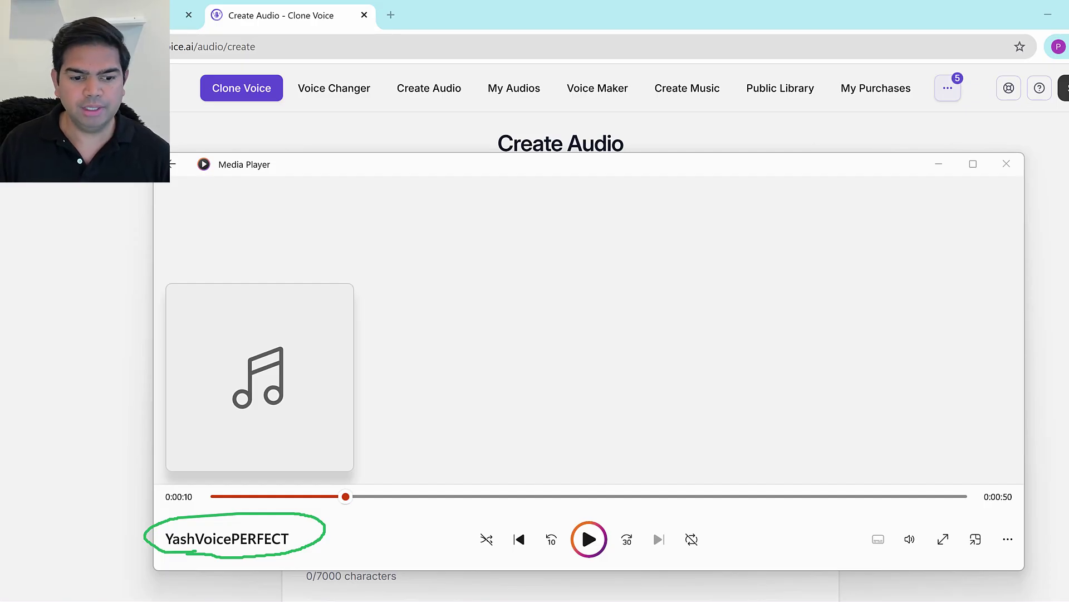
left_click(1007, 164)
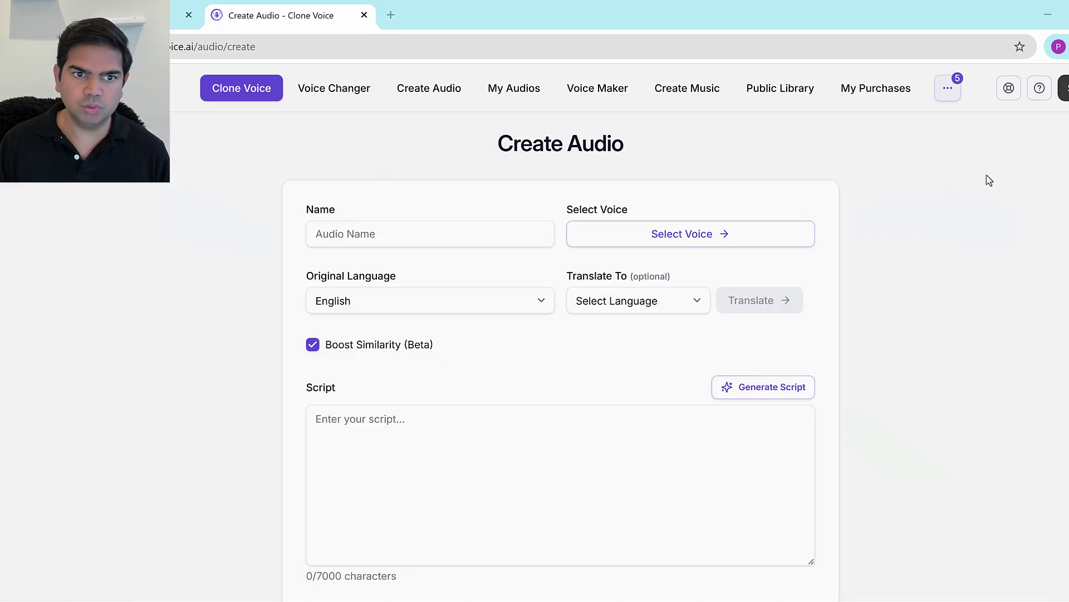
Start a new instant voice clone and upload PaulVoiceOct2.wav as its source audio
left_click(232, 93)
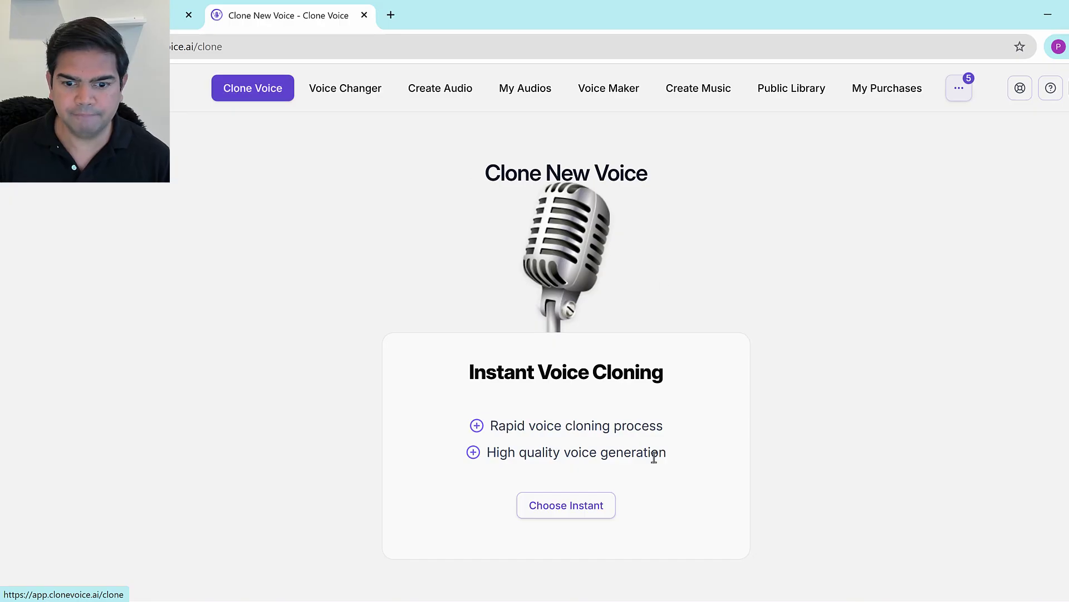
left_click(568, 507)
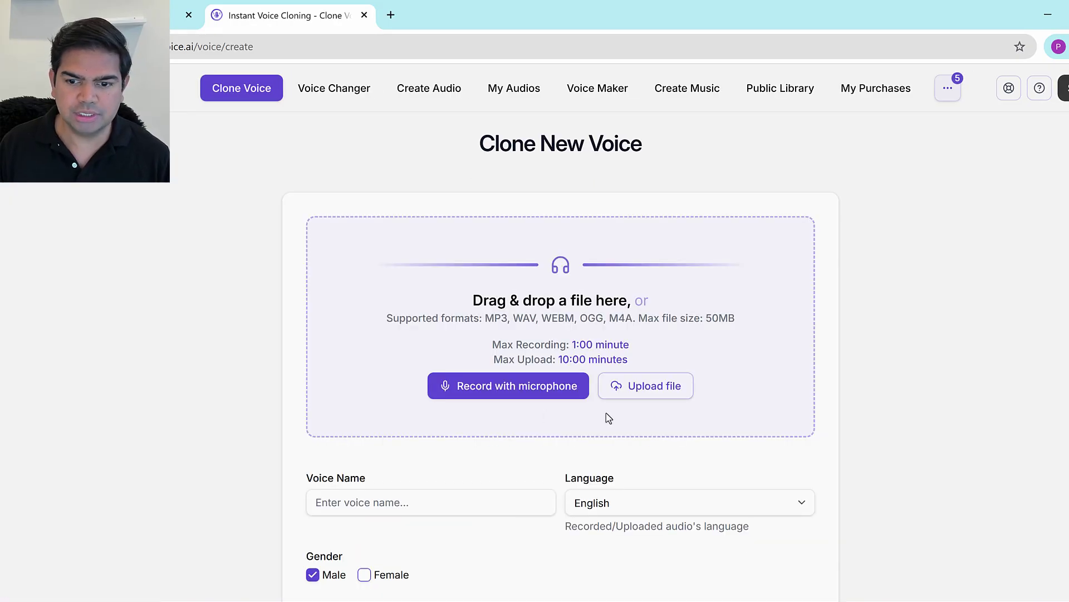
left_click(664, 384)
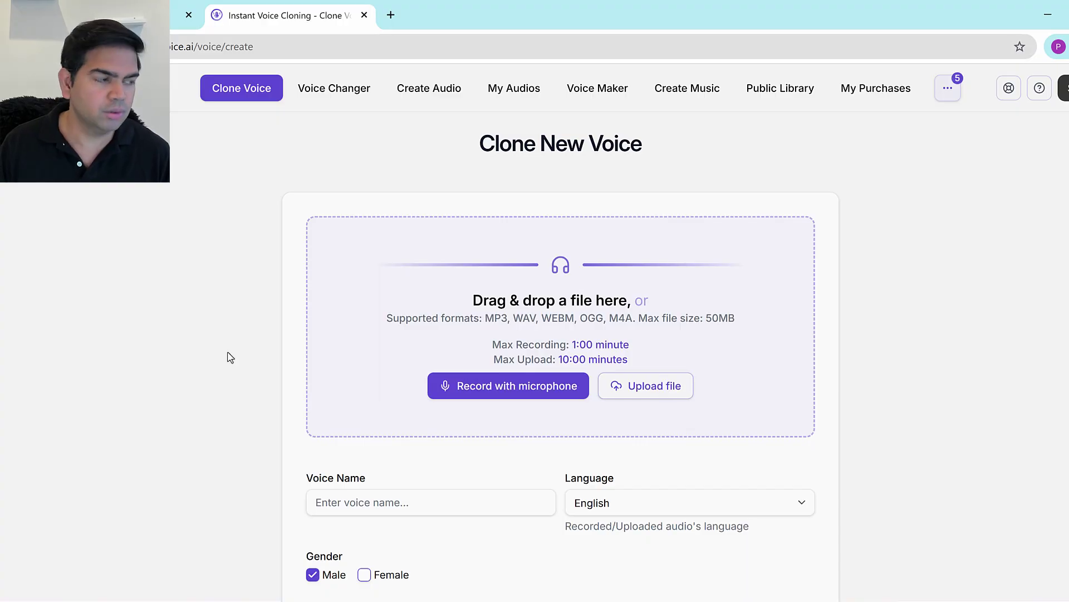
double_click(227, 356)
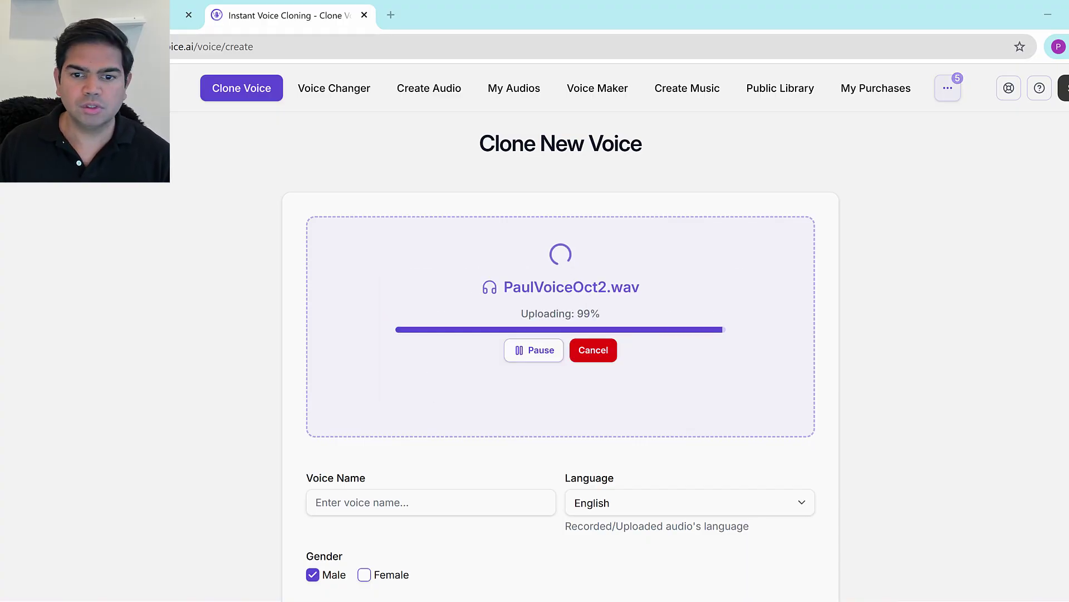
mouse_move(540, 297)
left_mouse_down()
mouse_move(539, 275)
mouse_move(545, 302)
left_mouse_up()
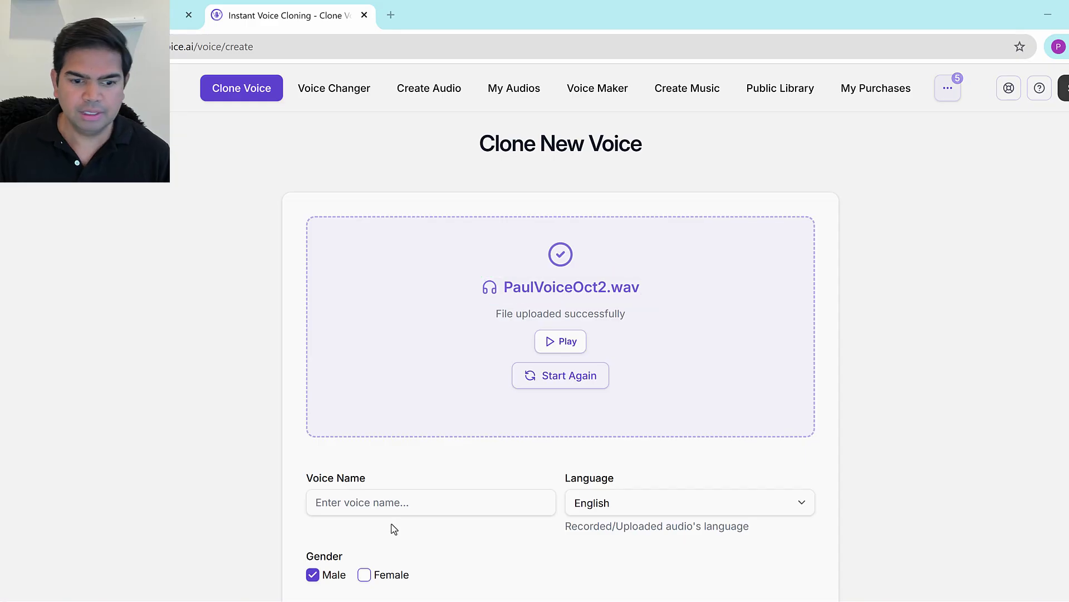
Name the new voice with the speaker's first name followed by "YouTube Stream Voice"
left_click(394, 498)
type("Paul ")
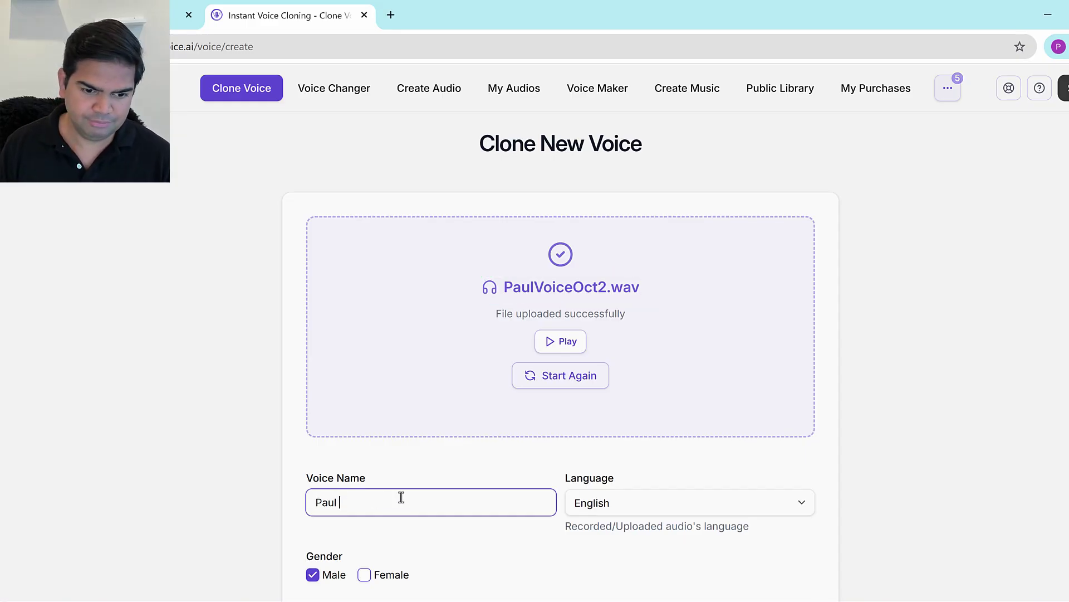
type("YouTube Stream ")
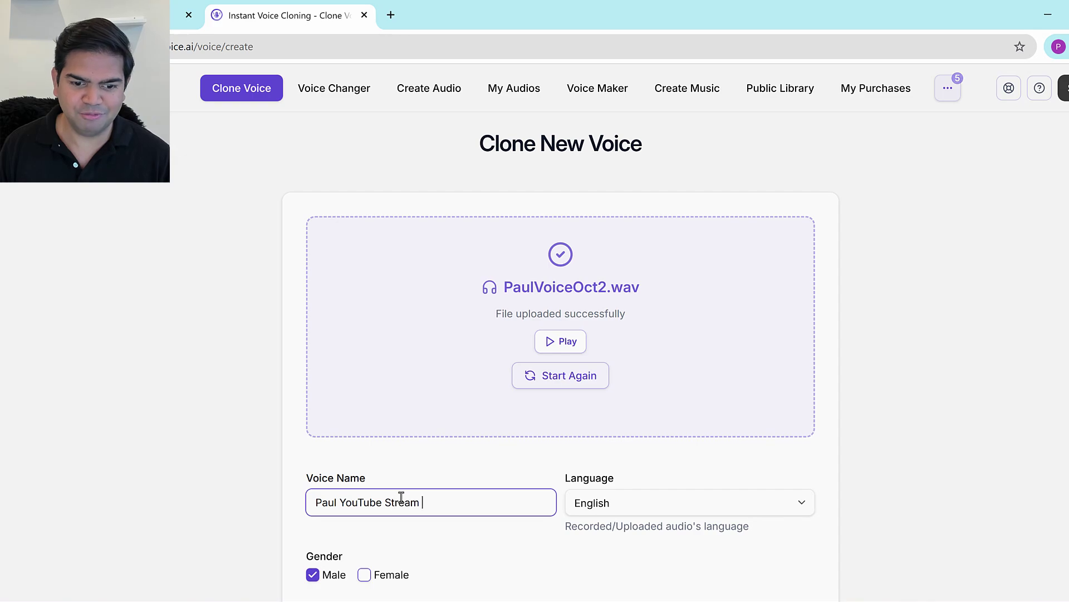
type("Voice")
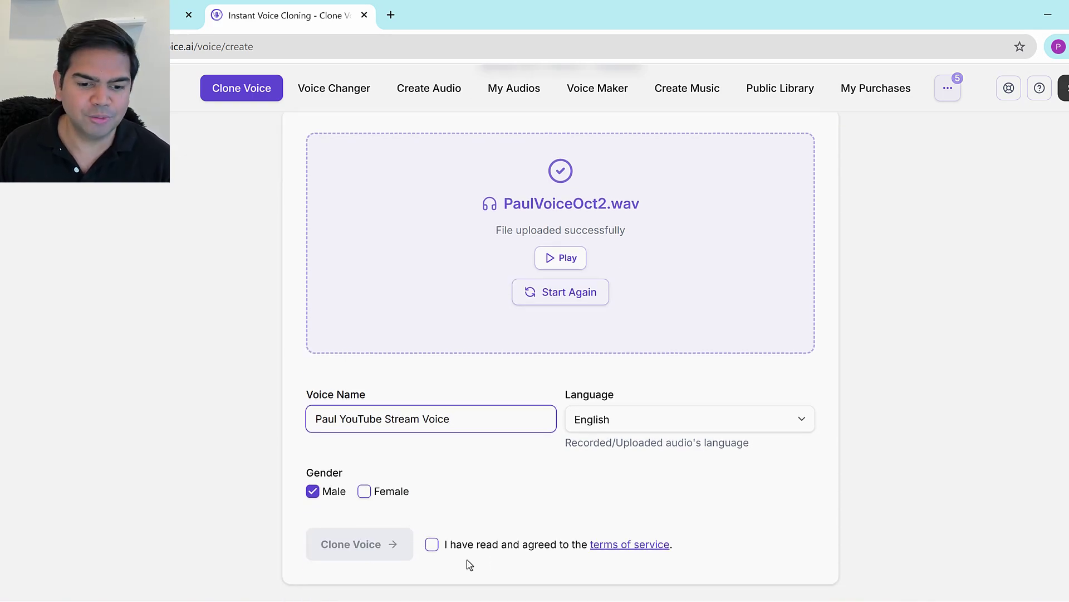
triple_click(478, 423)
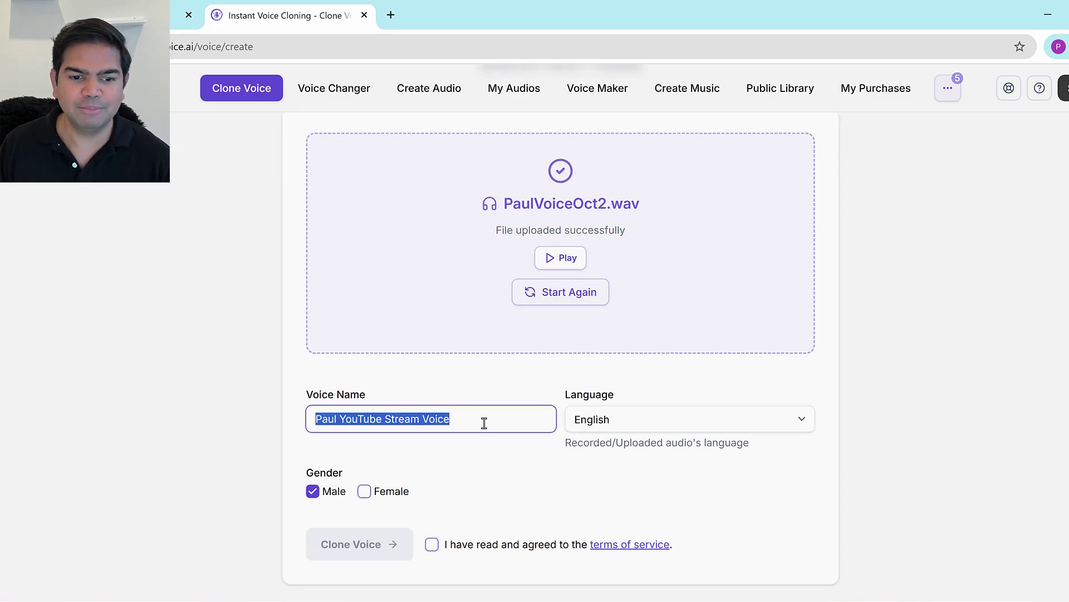
left_click(285, 409)
Agree to the terms of service and clone the voice from the uploaded WAV file
left_click(432, 544)
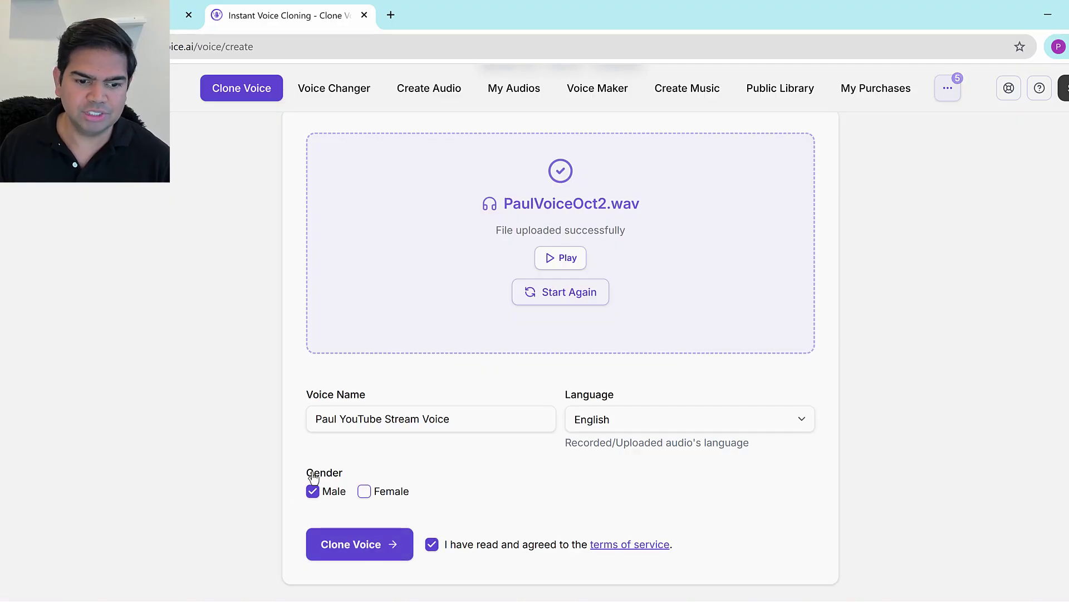
left_click_drag(564, 396, 627, 405)
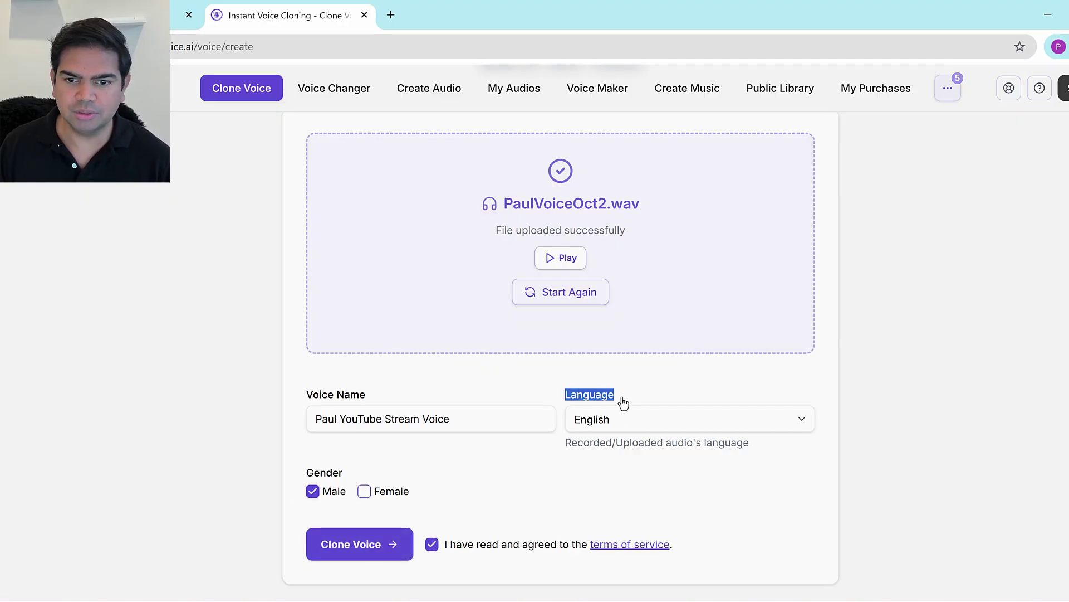
left_click(374, 551)
left_click_drag(393, 347, 328, 337)
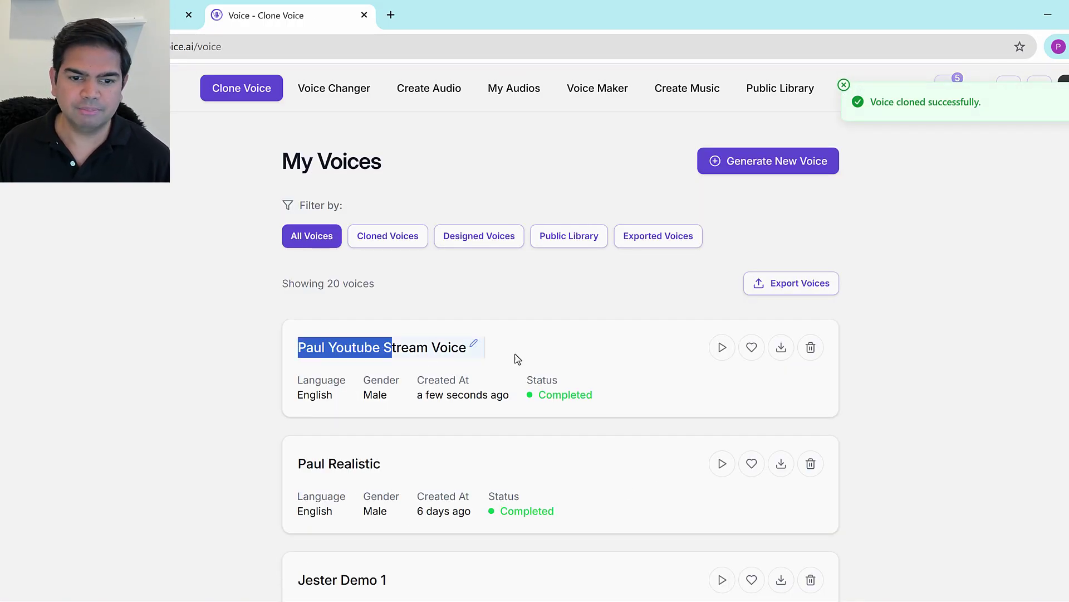
left_click(259, 323)
Start another instant clone from YashVoicePERFECT.mp3 and name it with the speaker's first name followed by "YouTube Stream Demo"
left_click(771, 170)
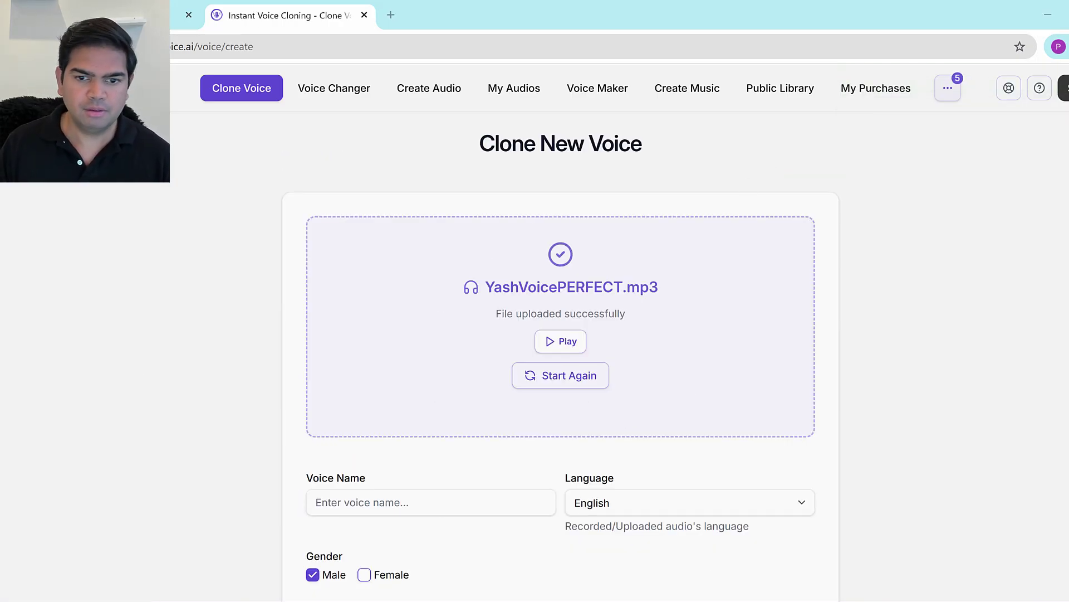
mouse_move(548, 301)
left_mouse_down()
mouse_move(426, 297)
mouse_move(456, 273)
mouse_move(716, 279)
mouse_move(598, 299)
mouse_move(491, 291)
left_mouse_up()
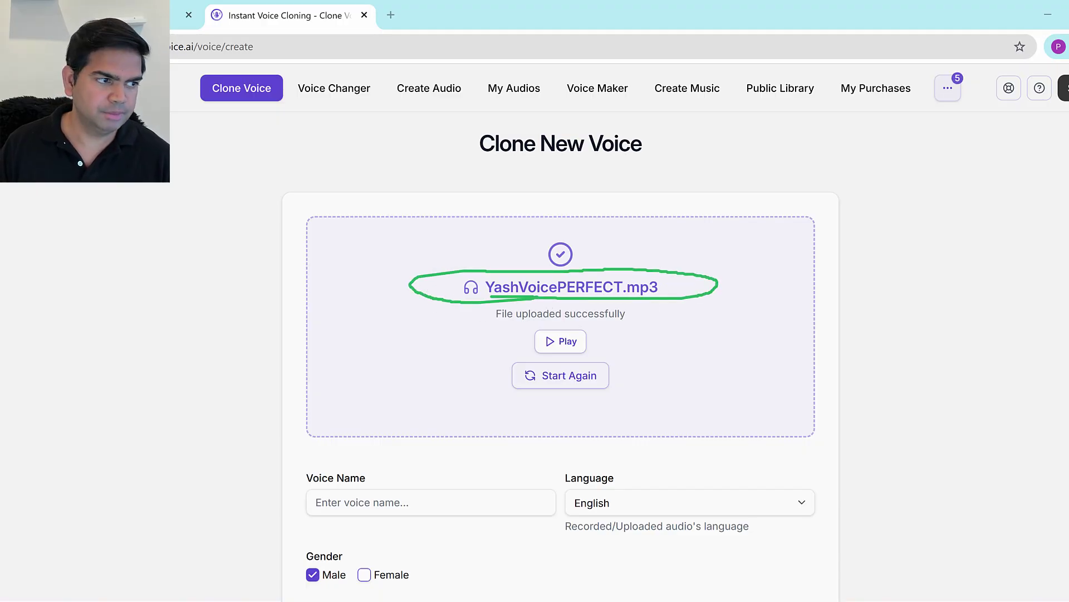
left_click(414, 493)
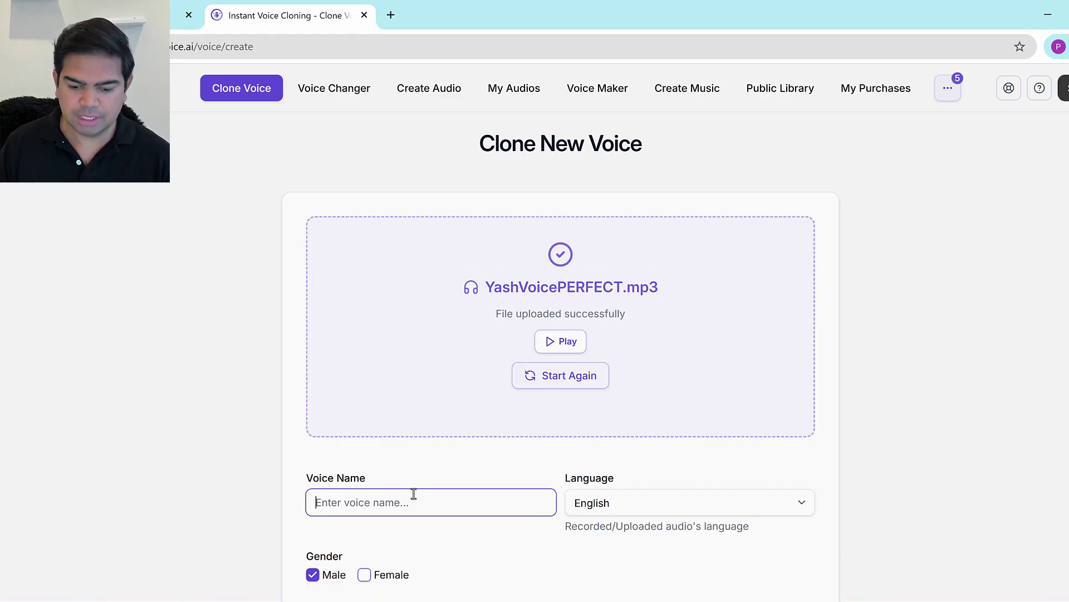
type("Yas")
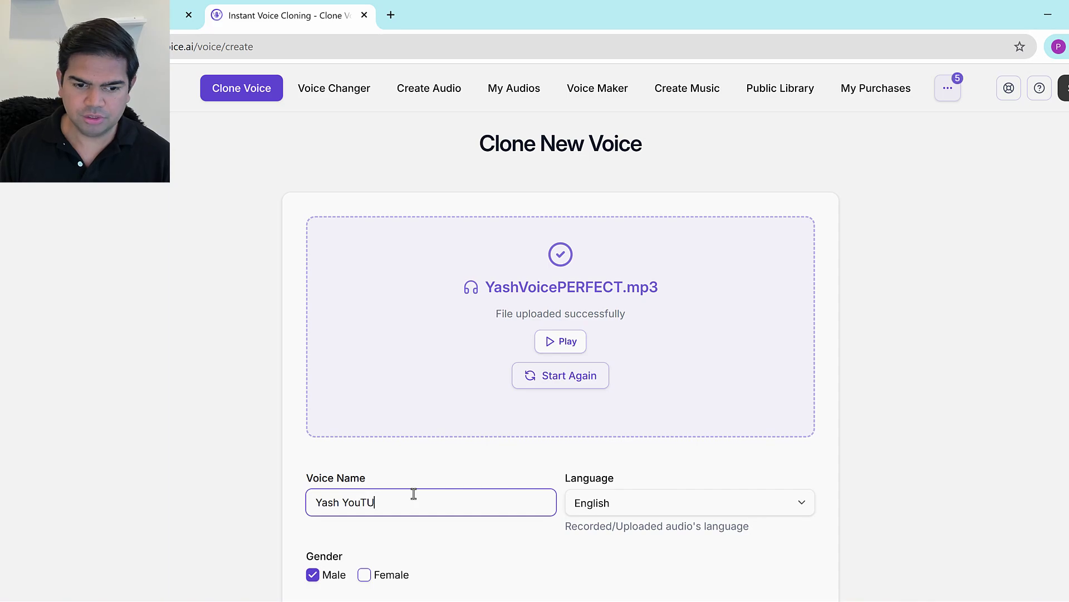
type("h YouTube Strea")
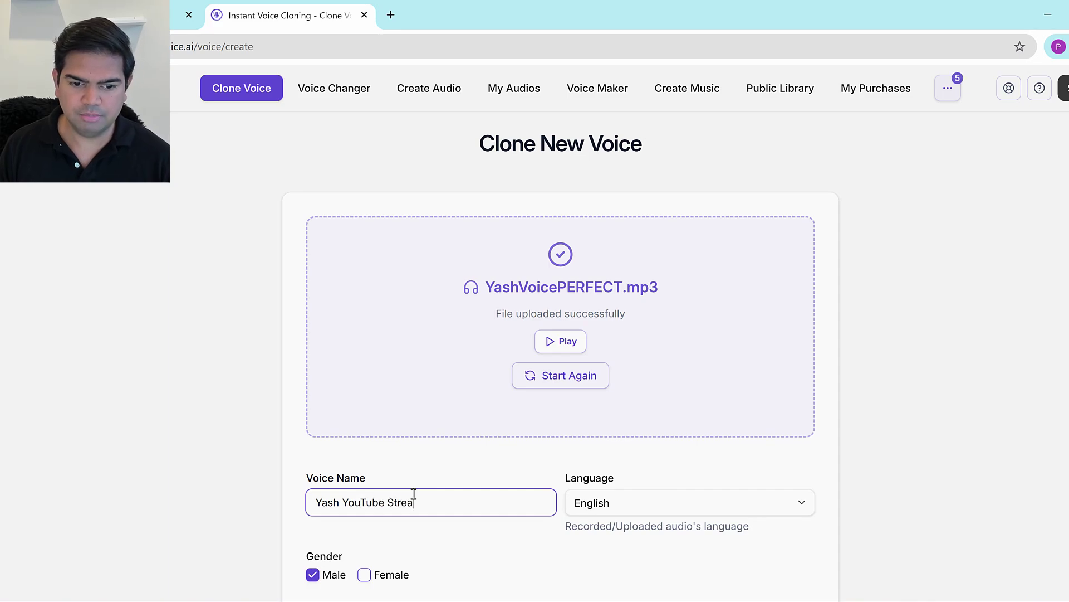
type("m DEmo")
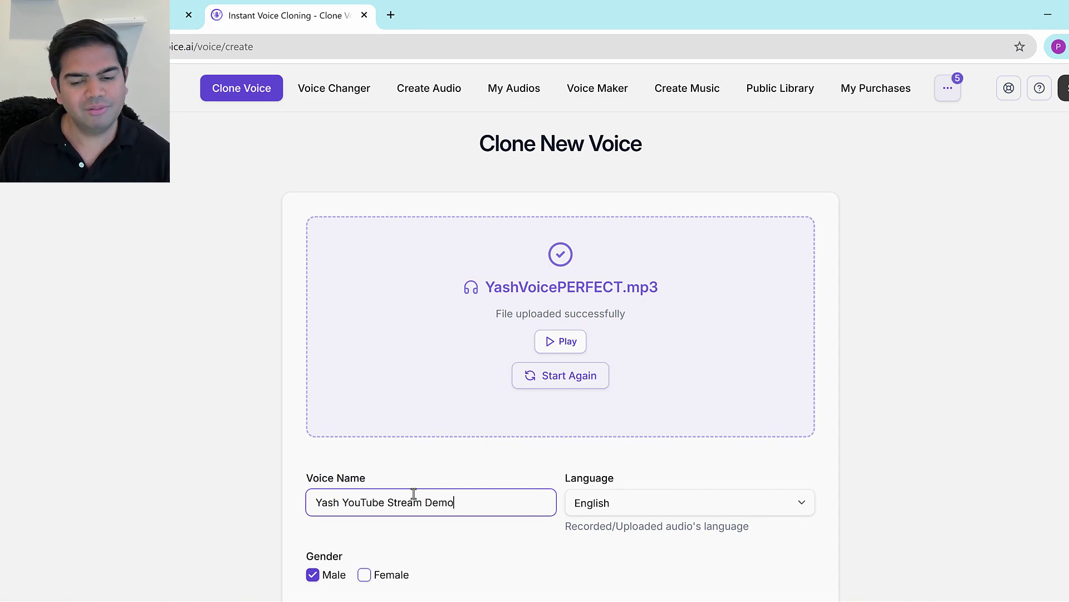
Agree to the terms of service and clone the second voice from the uploaded MP3 file
scroll(250, 422, "down", 2)
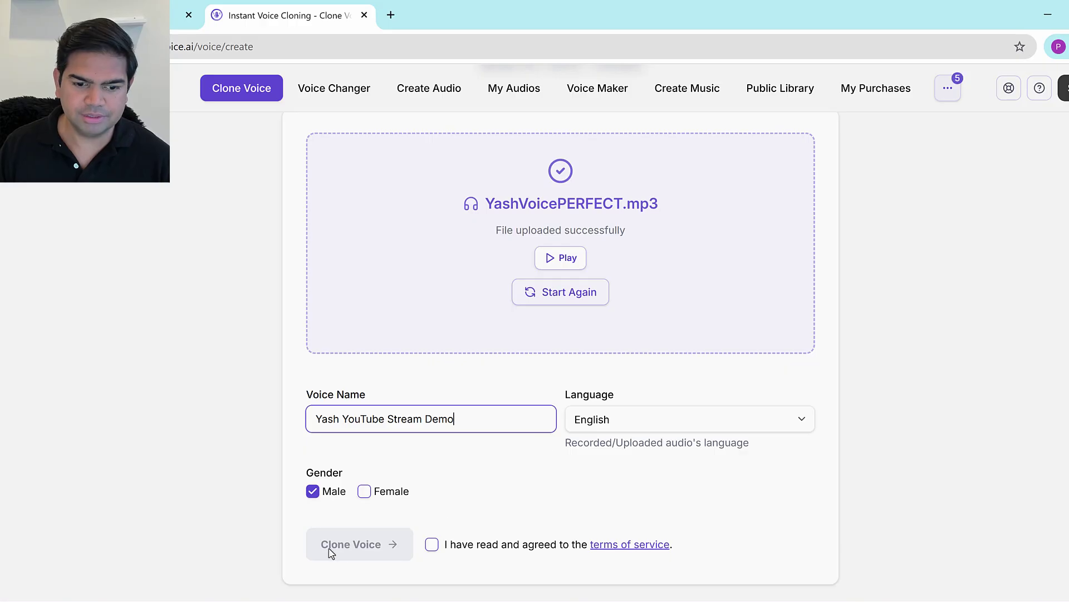
left_click(432, 543)
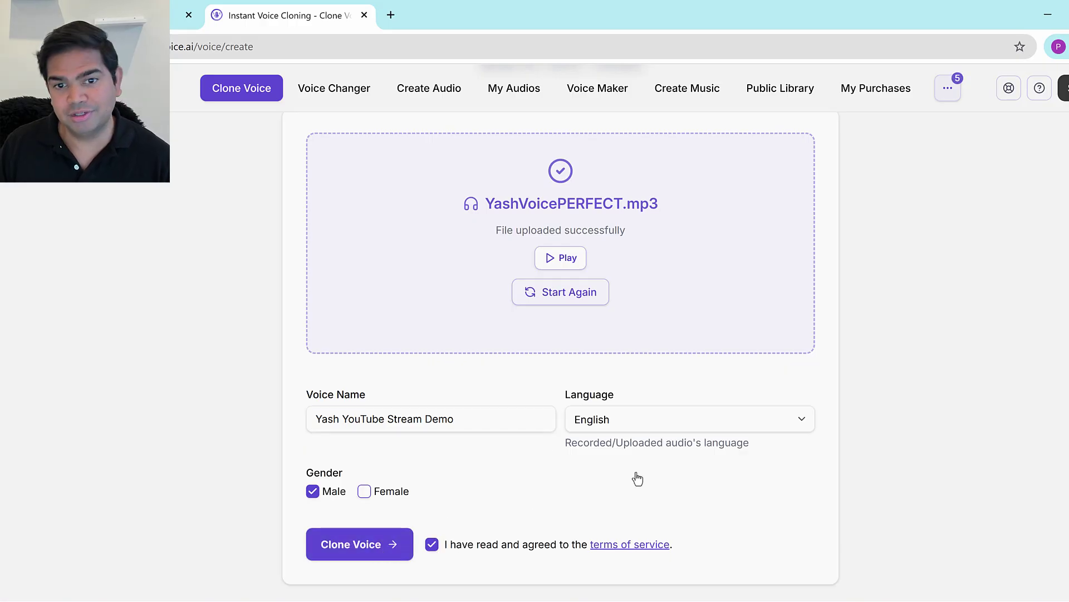
left_click(358, 544)
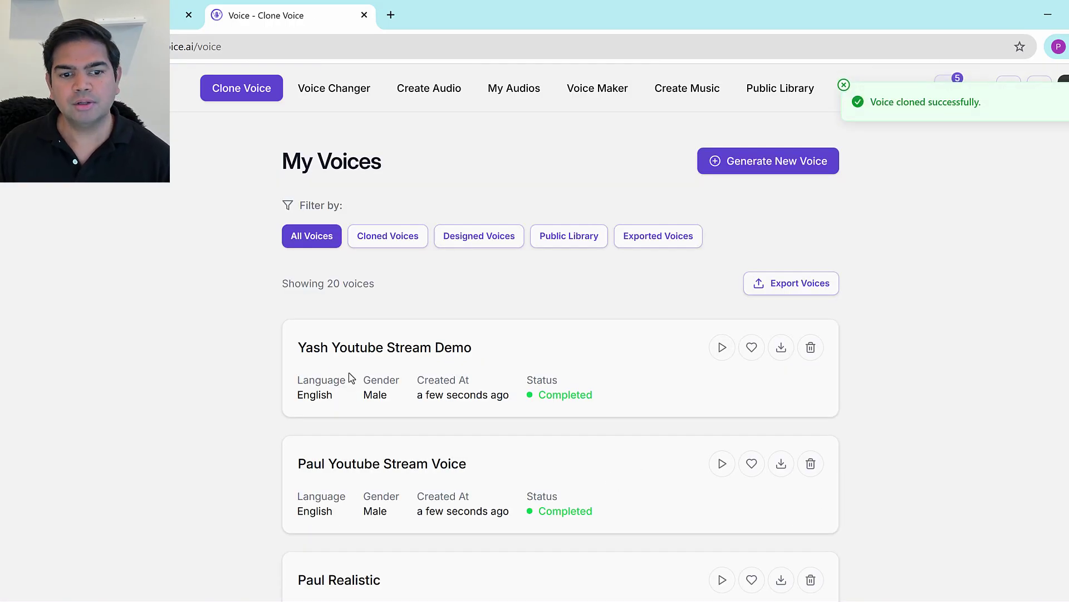
left_click_drag(301, 355, 474, 355)
left_click_drag(295, 469, 478, 473)
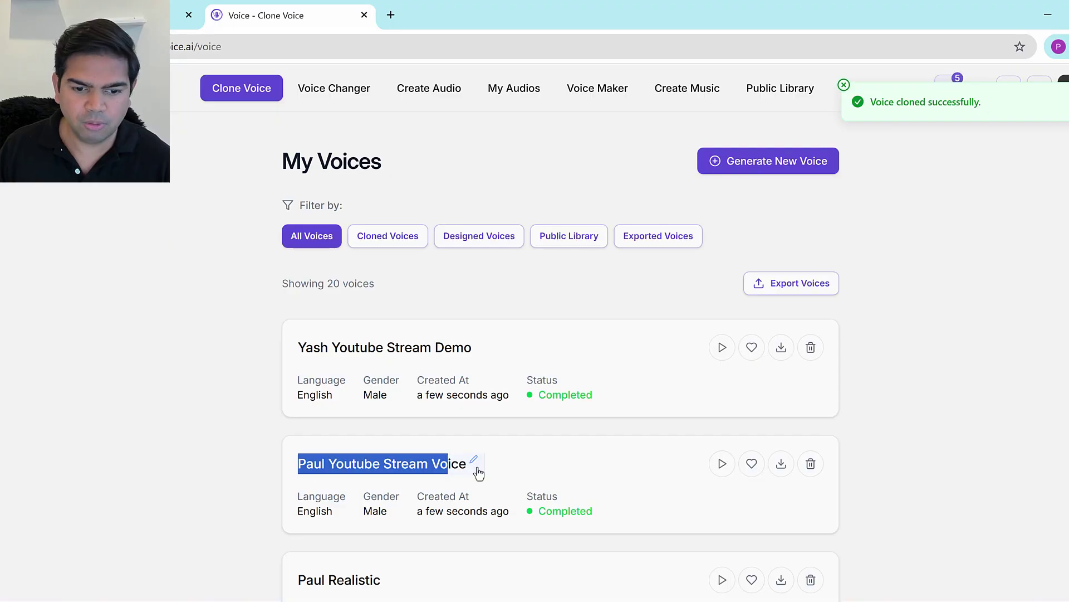
left_click(156, 443)
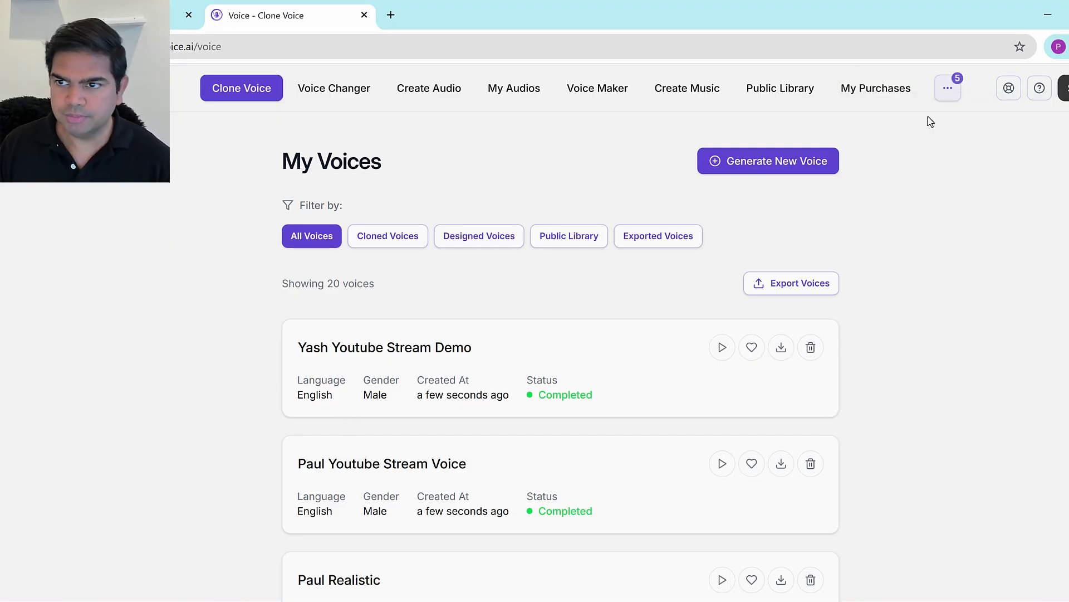
Go to My Podcasts and start creating a new podcast
left_click(948, 91)
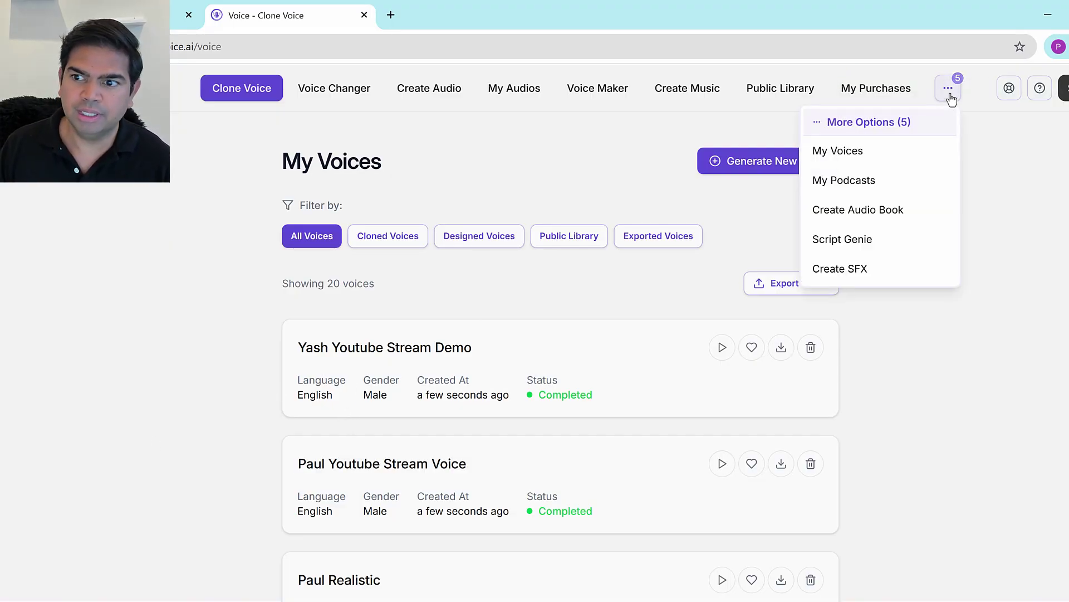
left_click(854, 189)
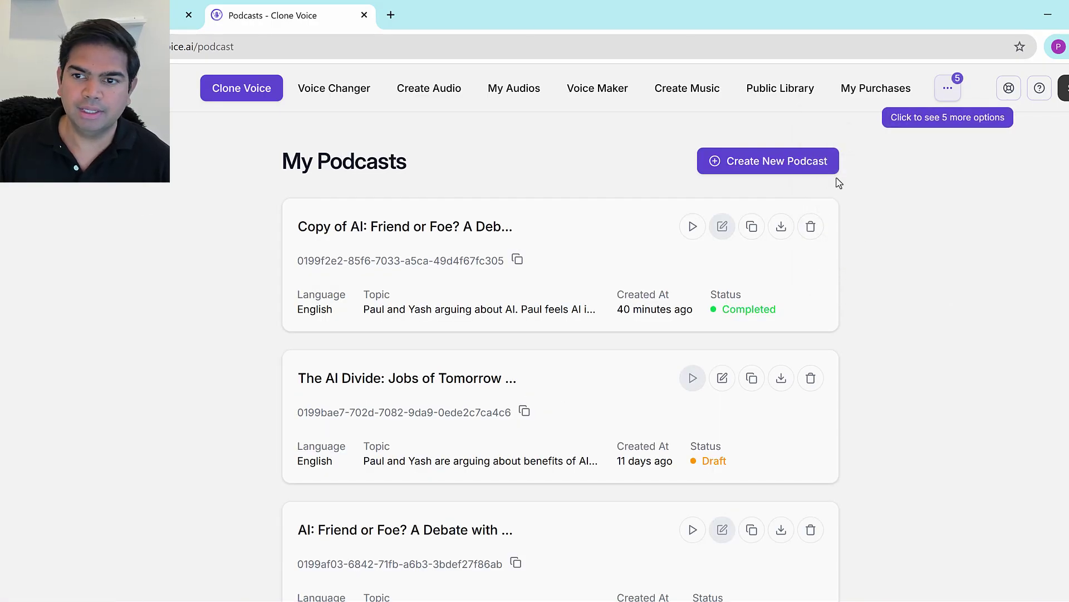
left_click(770, 163)
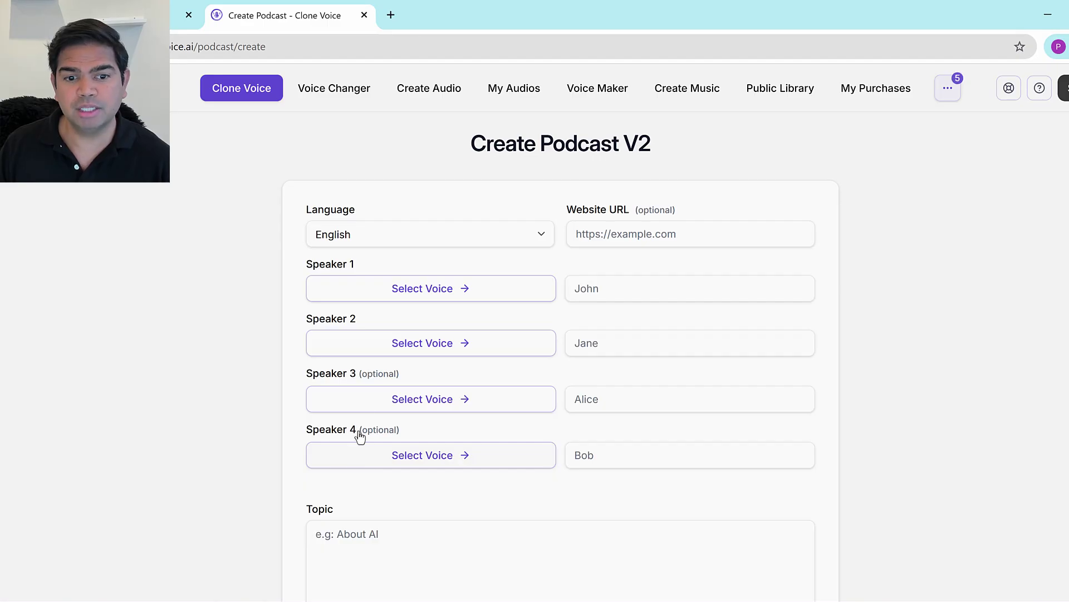
left_click_drag(303, 318, 371, 318)
left_click(250, 271)
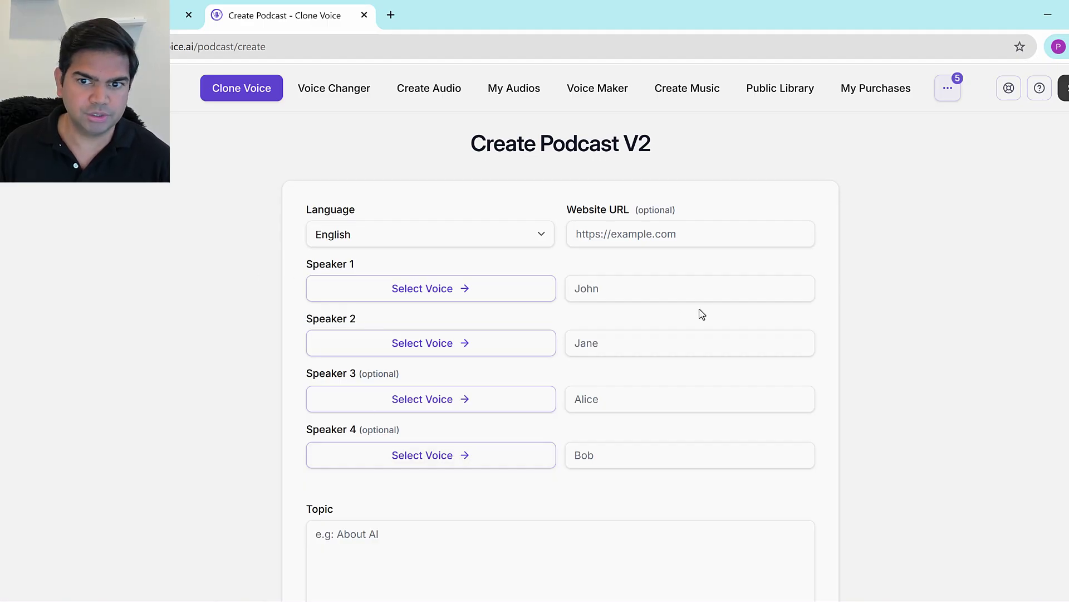
Assign the cloned "YouTube Stream Voice" to Speaker 1, choosing it from the Cloned category
left_click(392, 294)
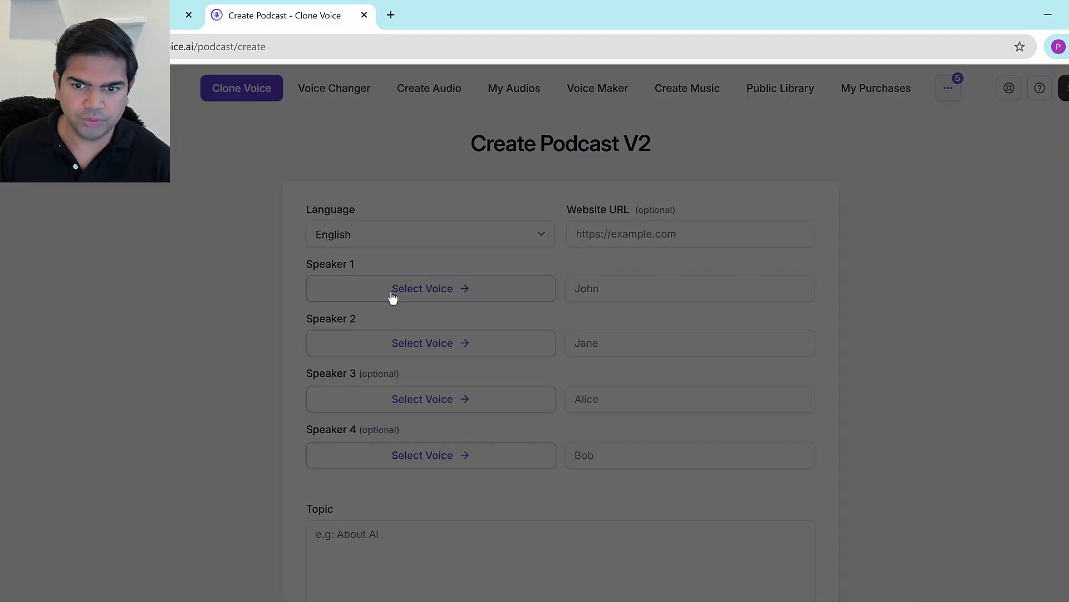
scroll(1055, 415, "down", 7)
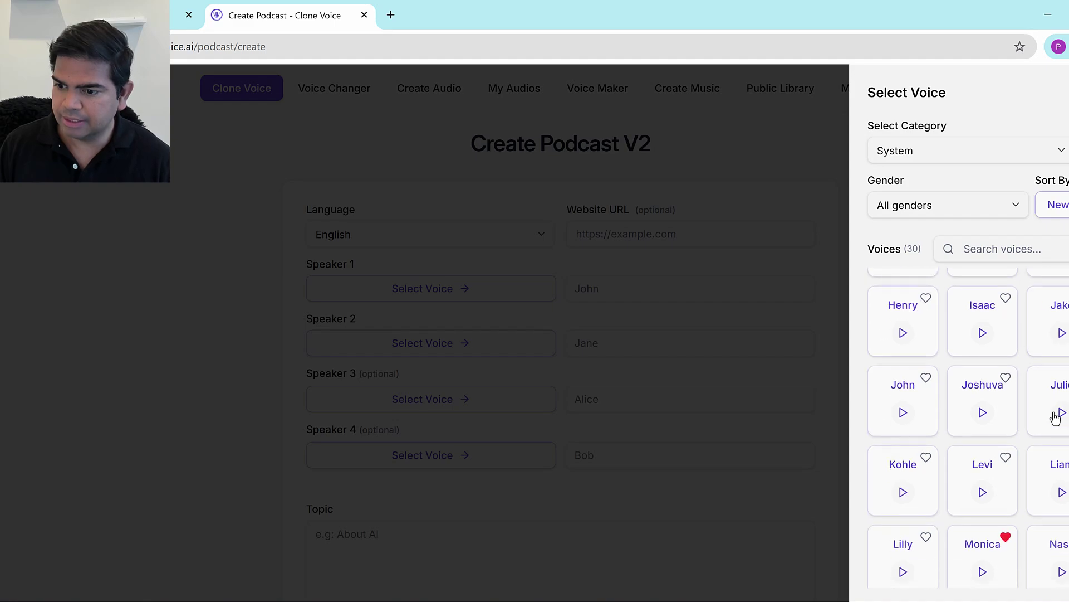
scroll(990, 451, "up", 7)
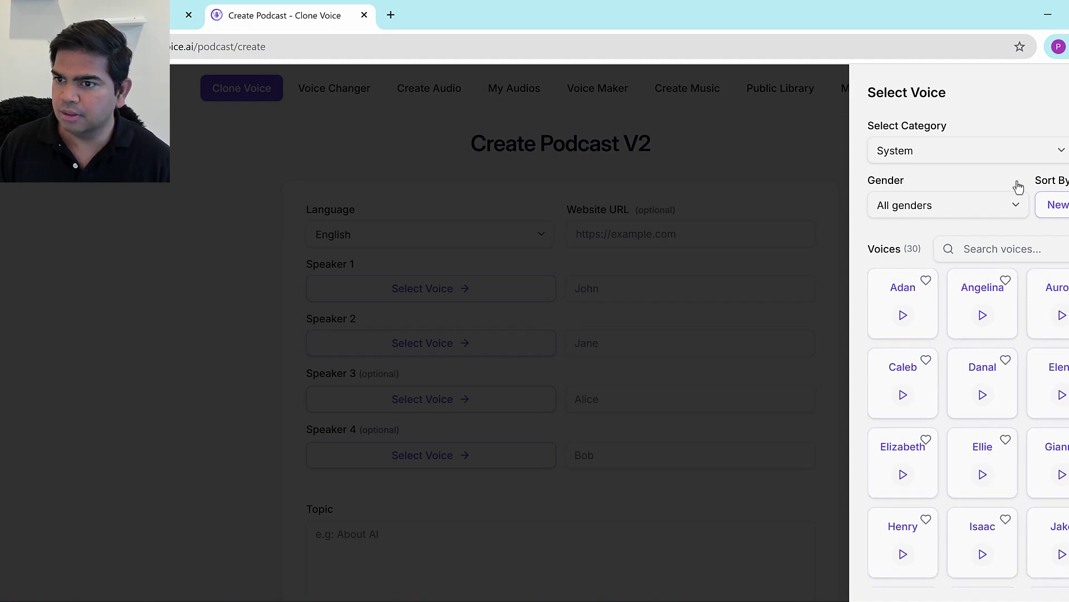
left_click(929, 157)
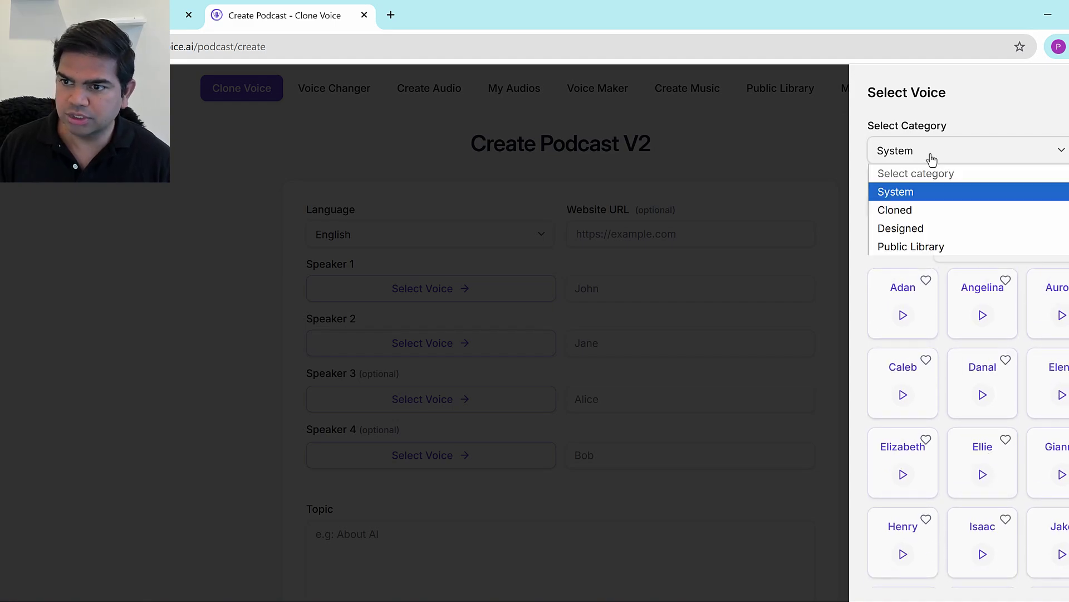
left_click(908, 212)
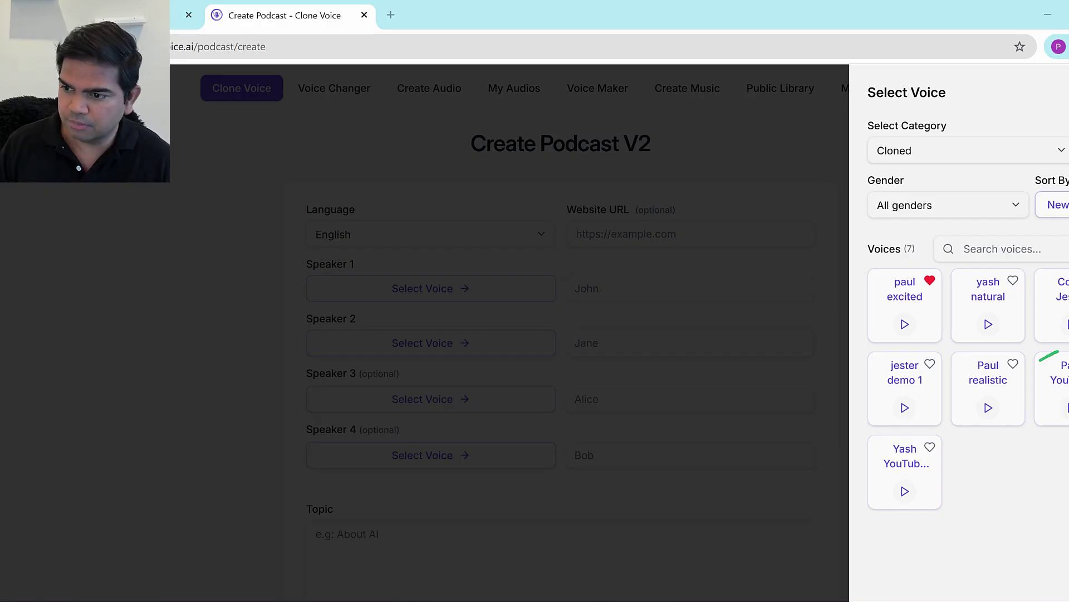
mouse_move(1039, 361)
left_mouse_down()
mouse_move(1043, 401)
mouse_move(1065, 429)
left_mouse_up()
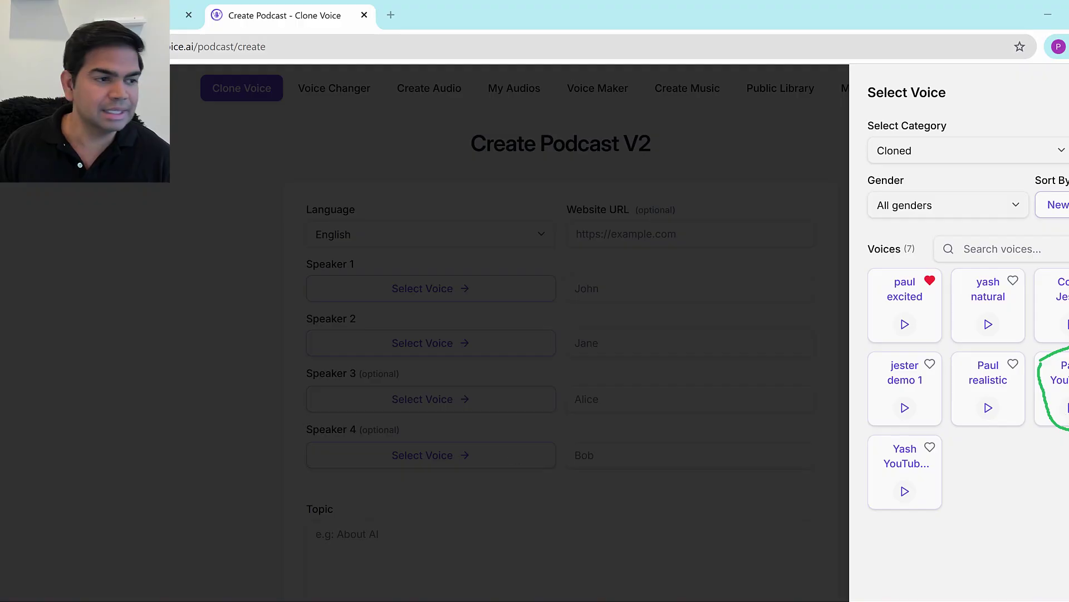
left_click(1057, 376)
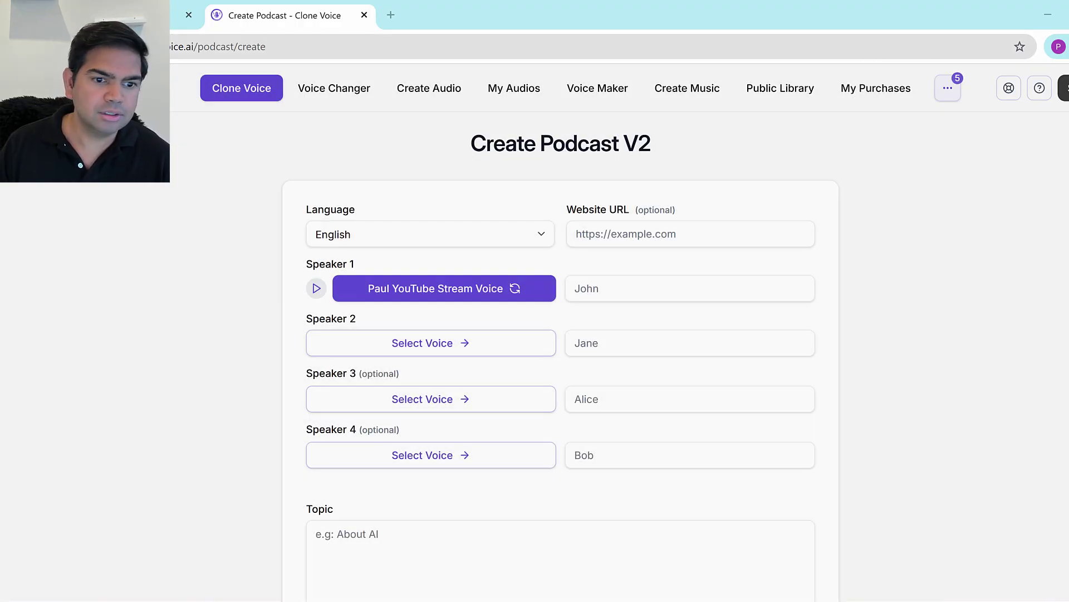
Assign the cloned "YouTube Stream Demo" voice to Speaker 2, choosing it from the Cloned category
mouse_move(340, 313)
left_mouse_down()
mouse_move(280, 310)
mouse_move(287, 355)
mouse_move(506, 366)
mouse_move(576, 351)
mouse_move(553, 317)
mouse_move(328, 302)
left_mouse_up()
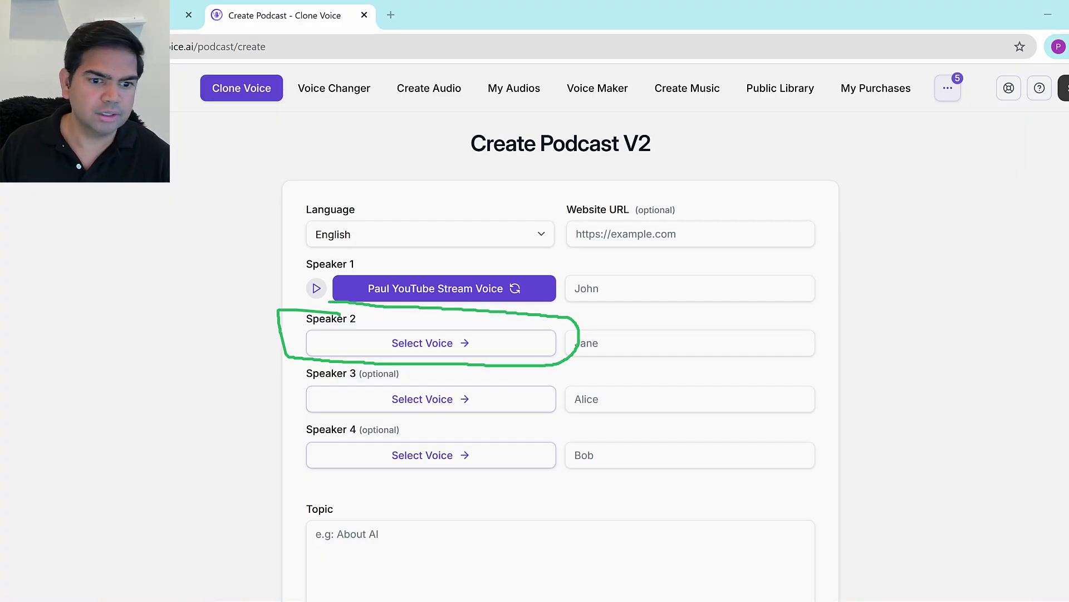
left_click(455, 343)
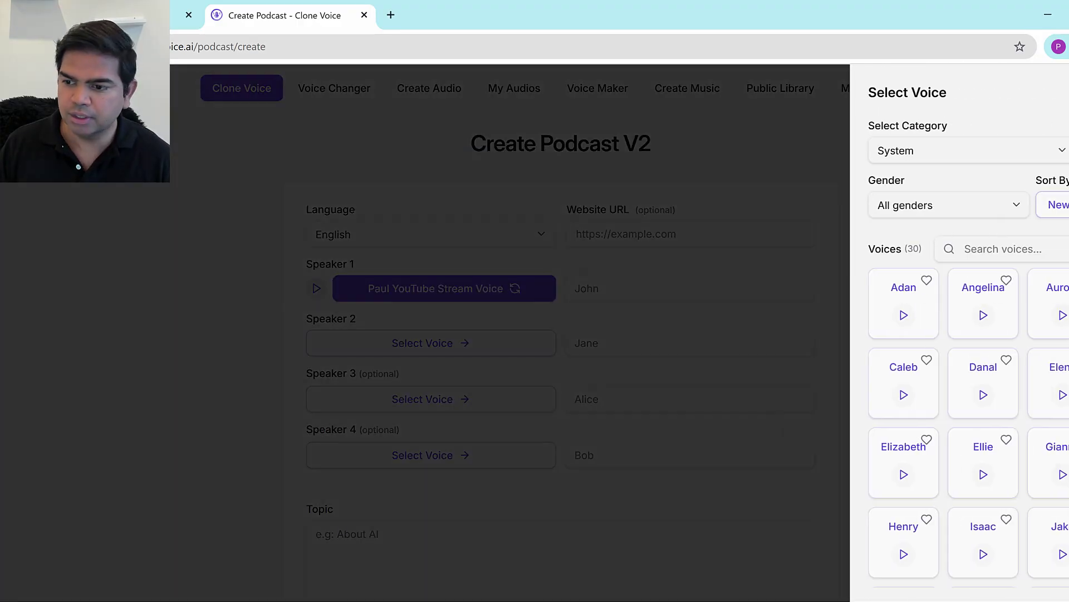
left_click(939, 161)
left_click(895, 209)
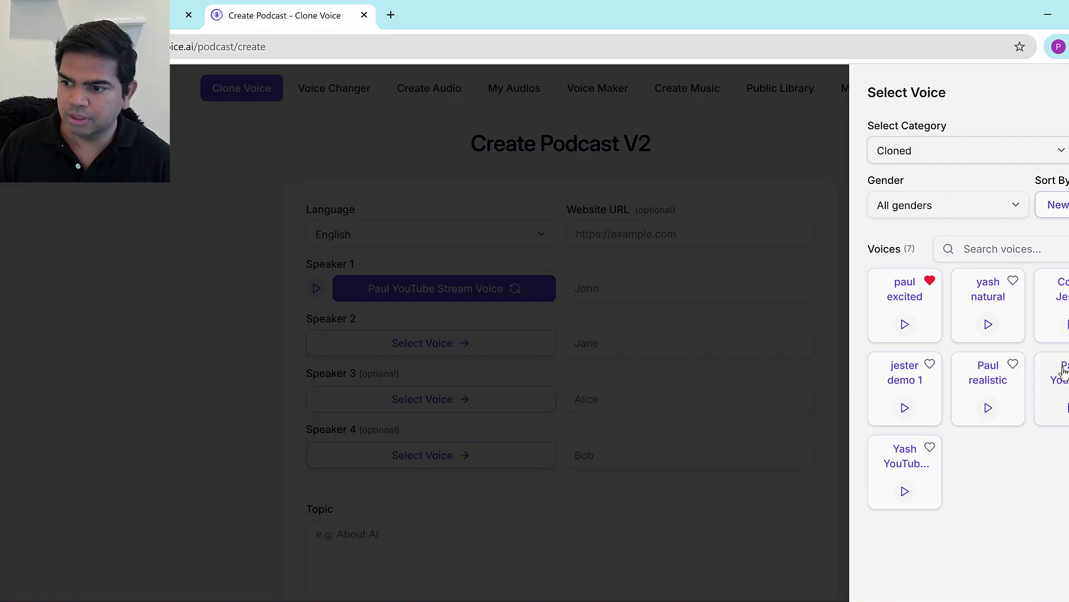
left_click(905, 461)
Enter the first names of Speaker 1 and Speaker 2, matching their selected cloned voices
left_click(613, 287)
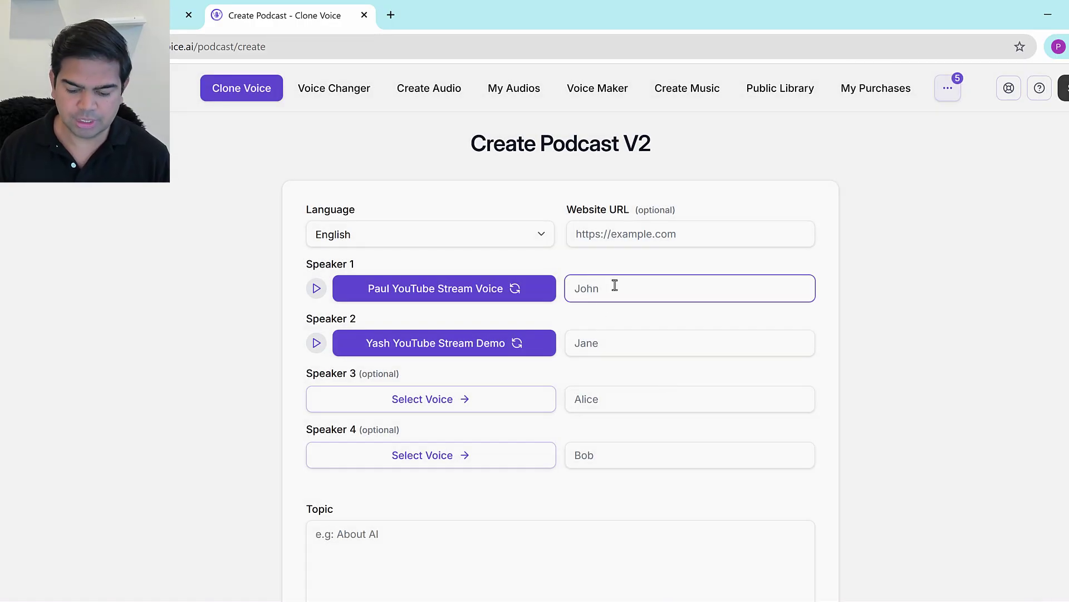
type("Paul")
key("Tab")
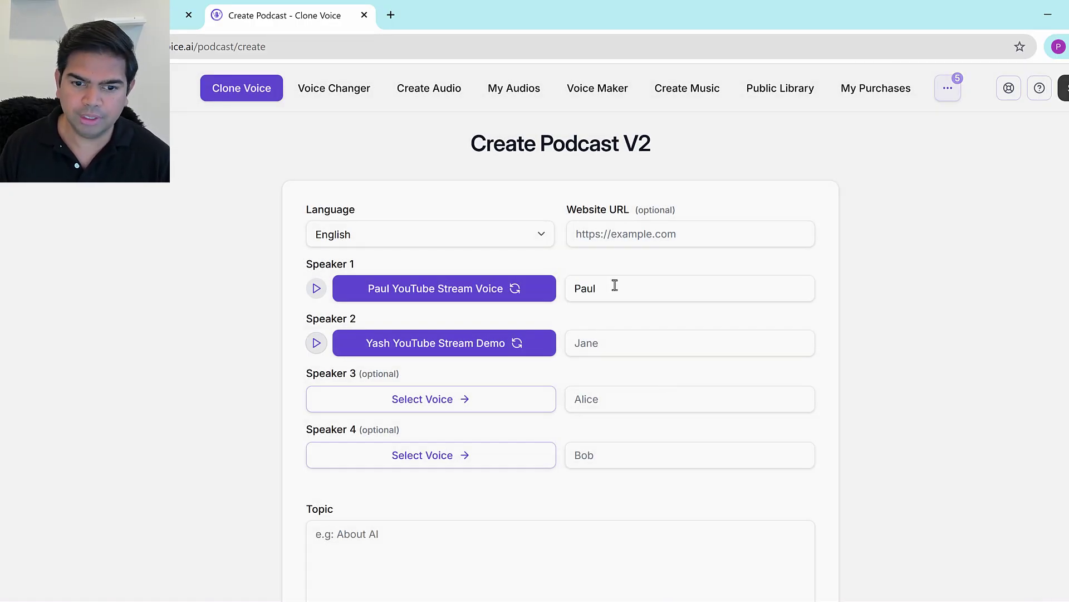
left_click(628, 335)
type("Y")
type("ash")
key("BackSpace")
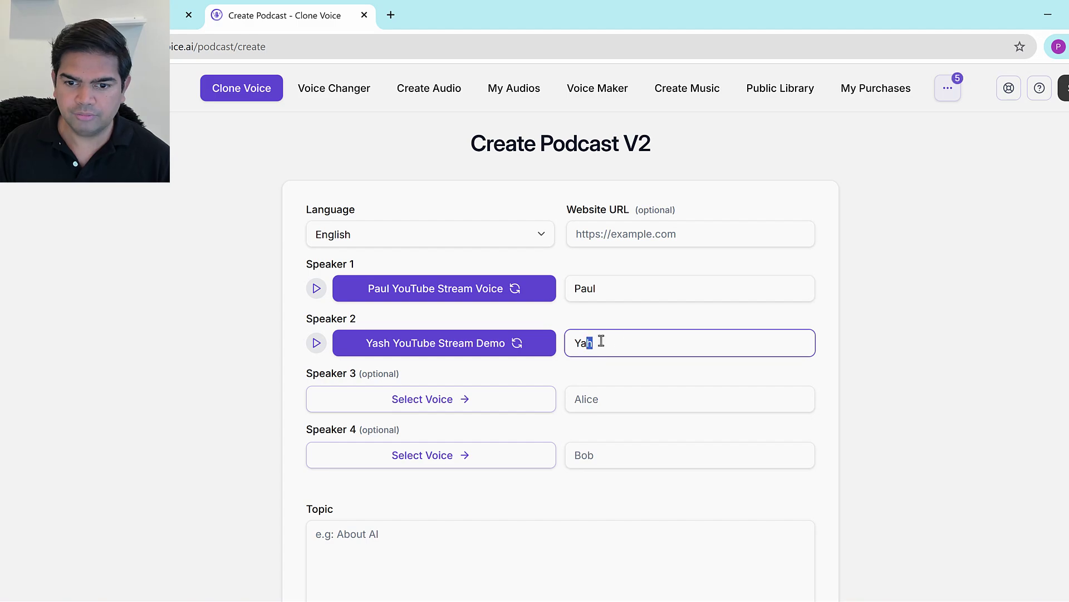
type("sh")
Write the topic: the two named speakers are arguing over the future productivity gains from AI, Speaker 1 optimistic and Speaker 2 pessimistic about AI
scroll(633, 346, "down", 3)
left_click(569, 377)
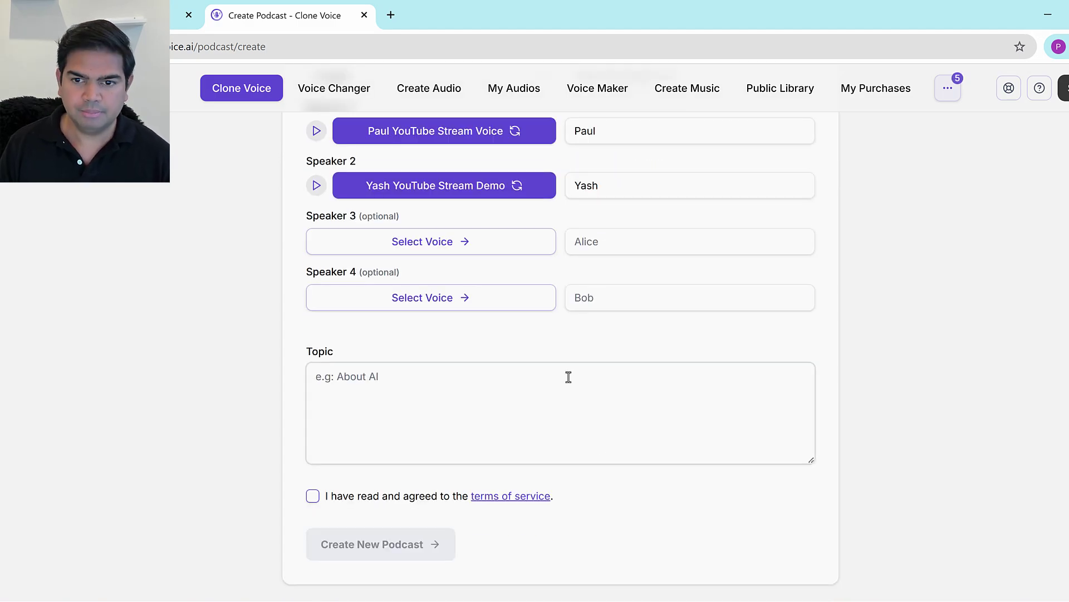
type("Paul and Yash ar")
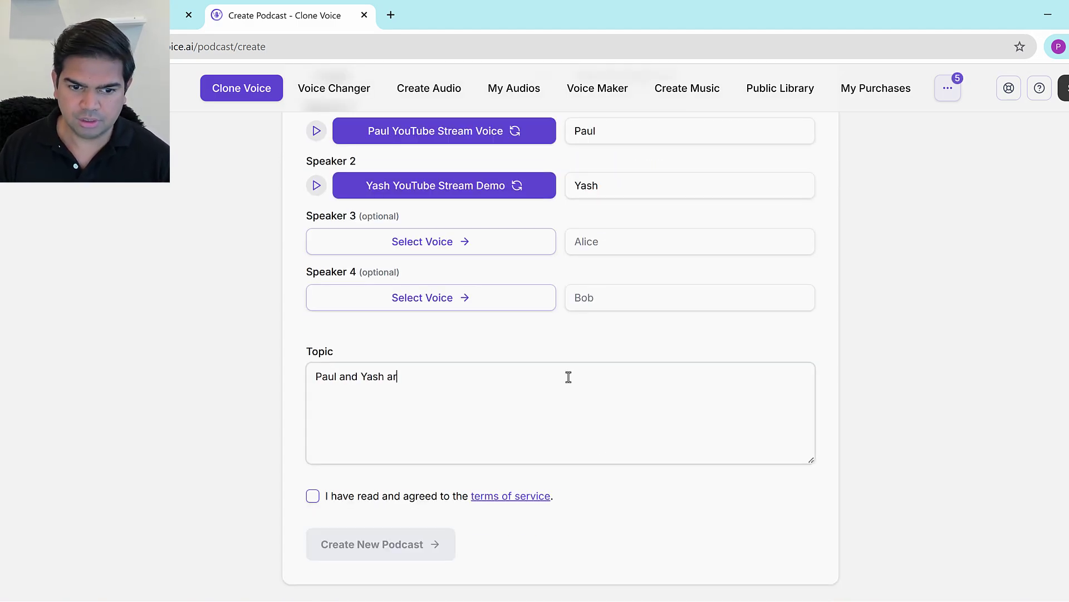
type("e arguing over the future productivity gains from AI. Paul is")
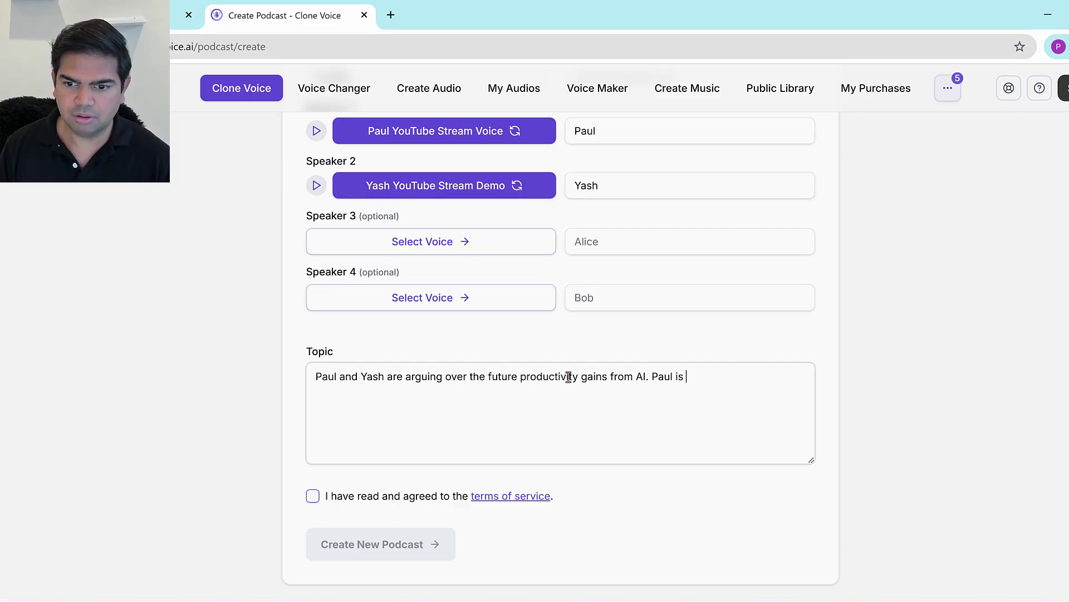
type("optimistic and")
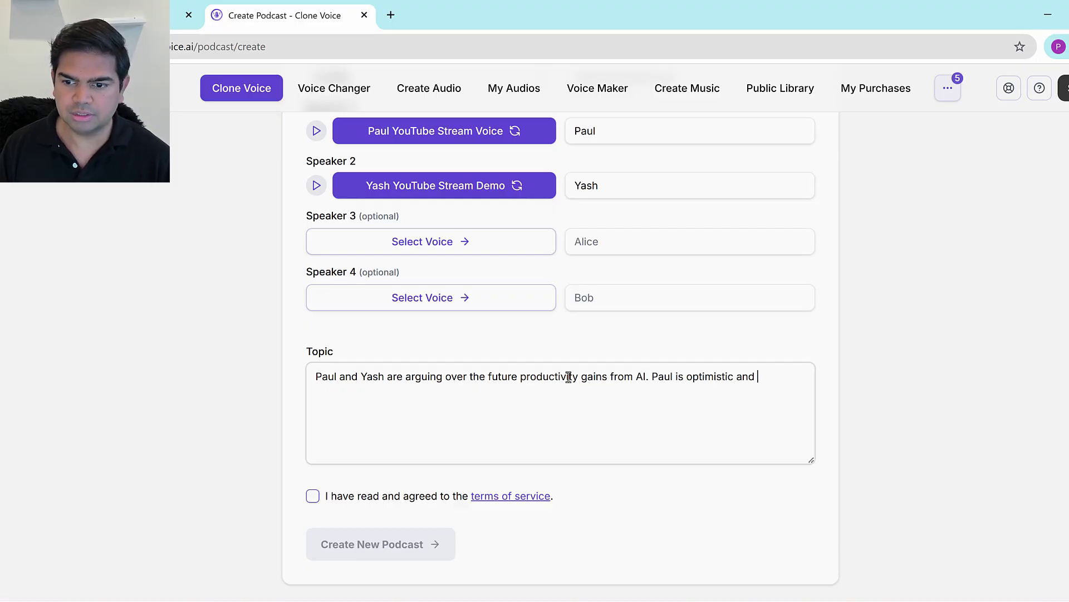
type(" Yash is pessi")
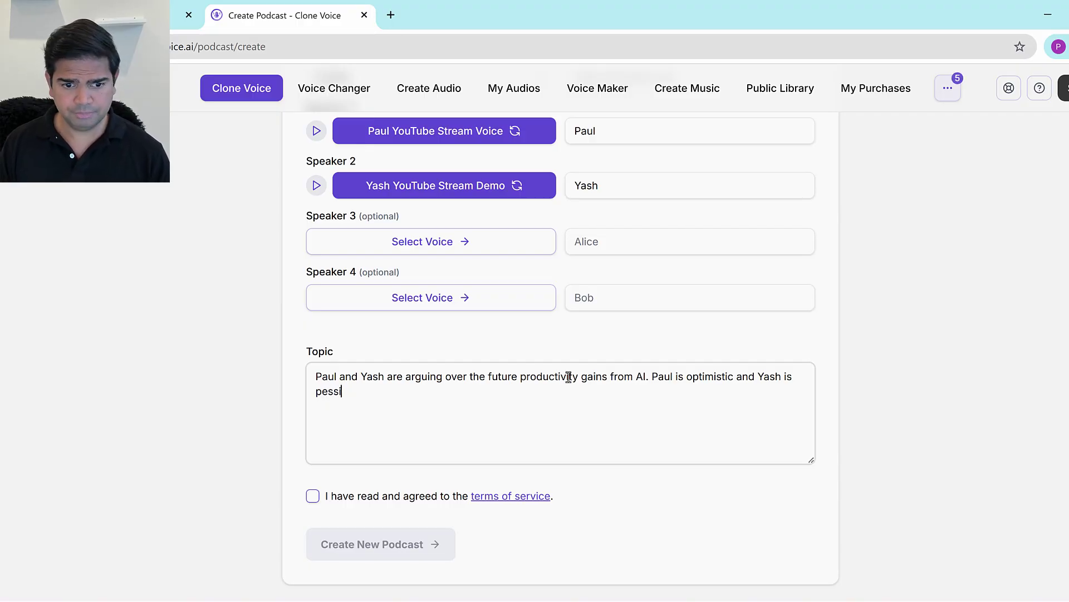
type("mistic about AI.")
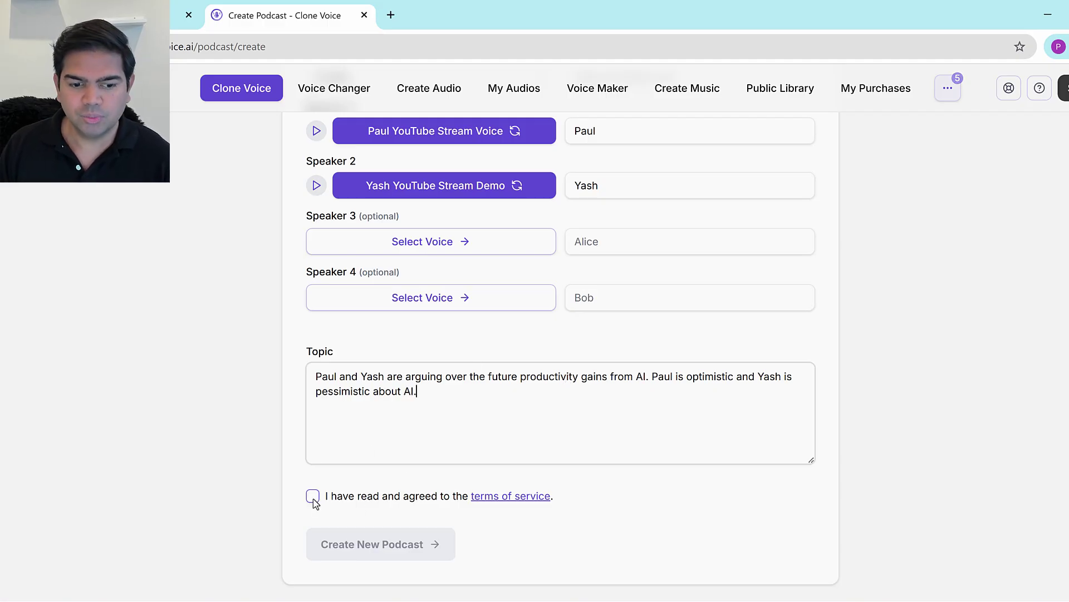
Agree to the terms of service and create the new podcast to get its script preview
left_click(313, 495)
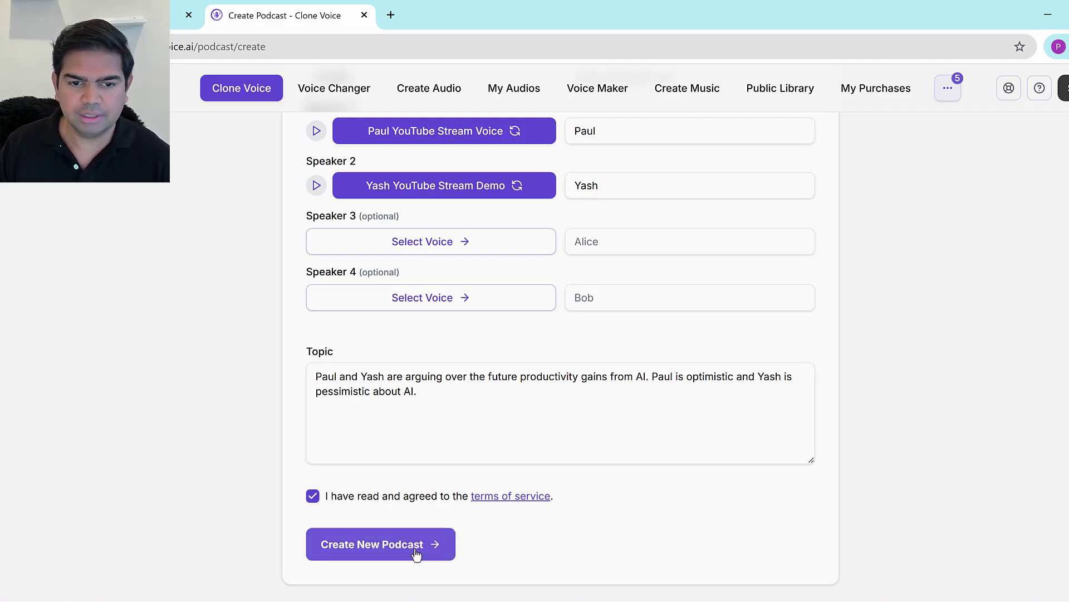
left_click(416, 553)
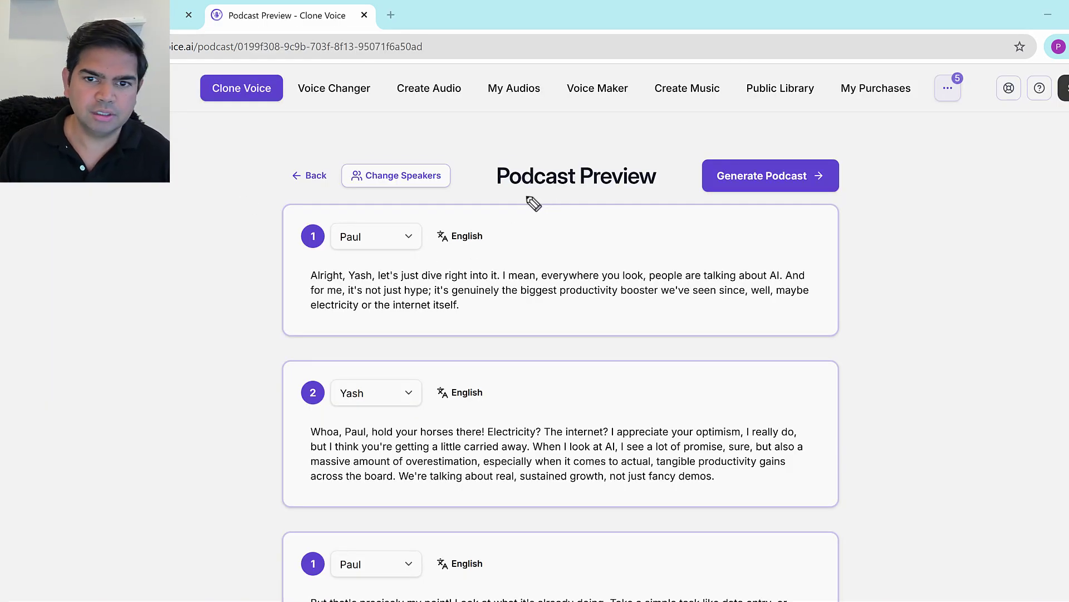
mouse_move(544, 194)
left_mouse_down()
mouse_move(482, 156)
mouse_move(679, 162)
mouse_move(468, 192)
left_mouse_up()
left_click_drag(323, 252, 424, 255)
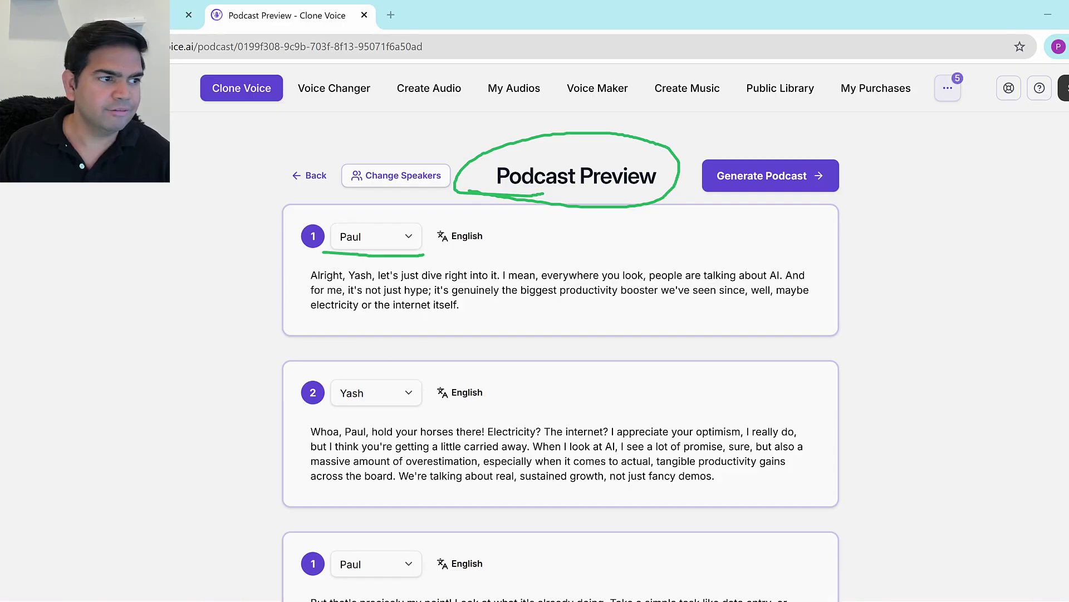
Copy Speaker 1's full opening passage from the podcast preview into a new Notepad document and add two line breaks after it
left_click(375, 290)
key("ctrl+a")
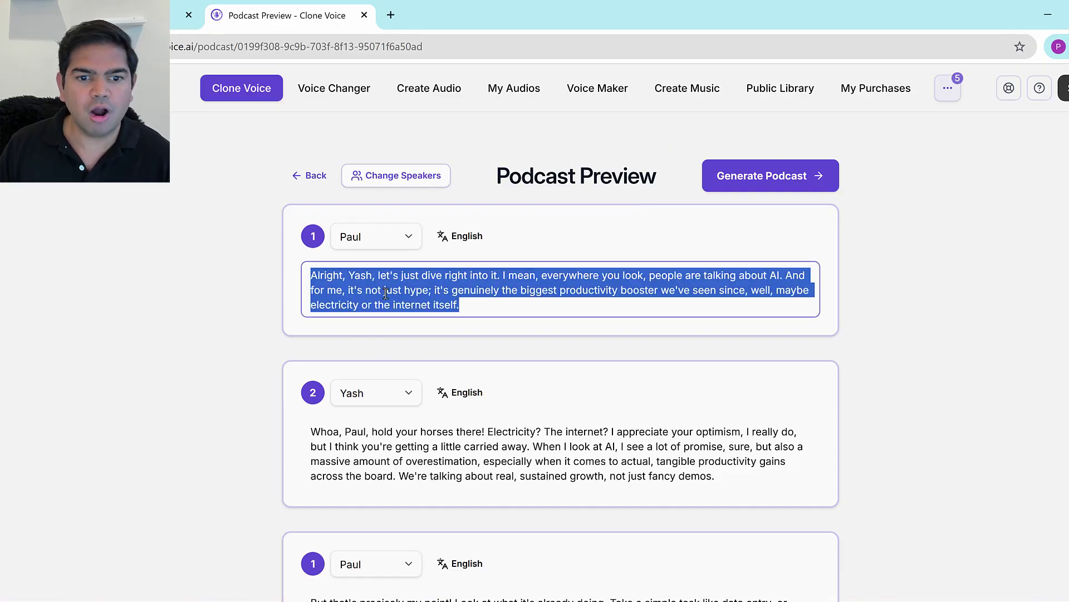
right_click(393, 289)
left_click(248, 308)
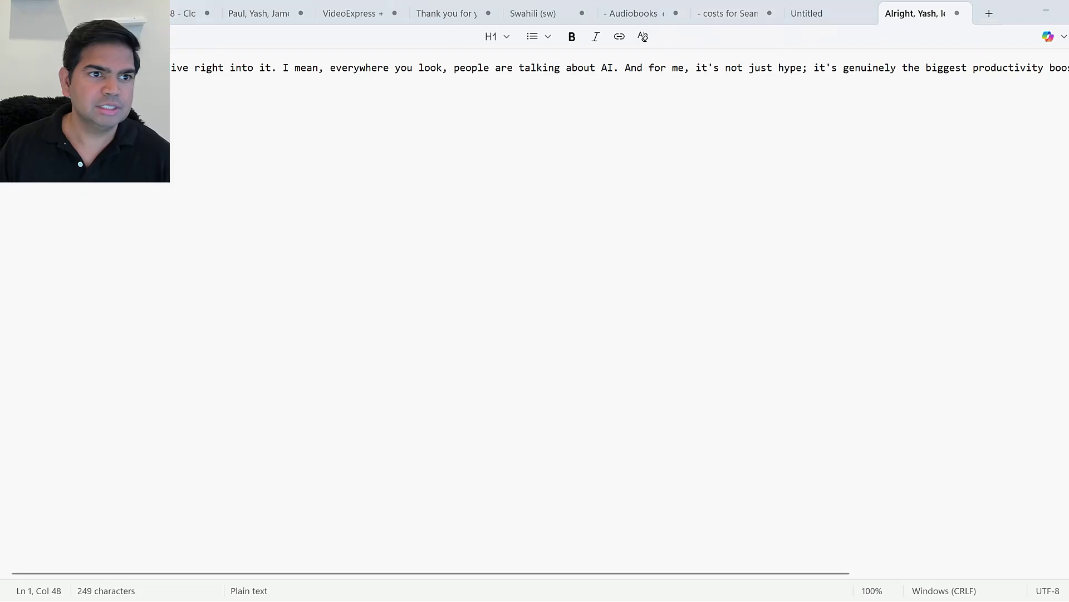
key("alt+Tab")
left_click(473, 357)
left_click_drag(497, 574, 841, 582)
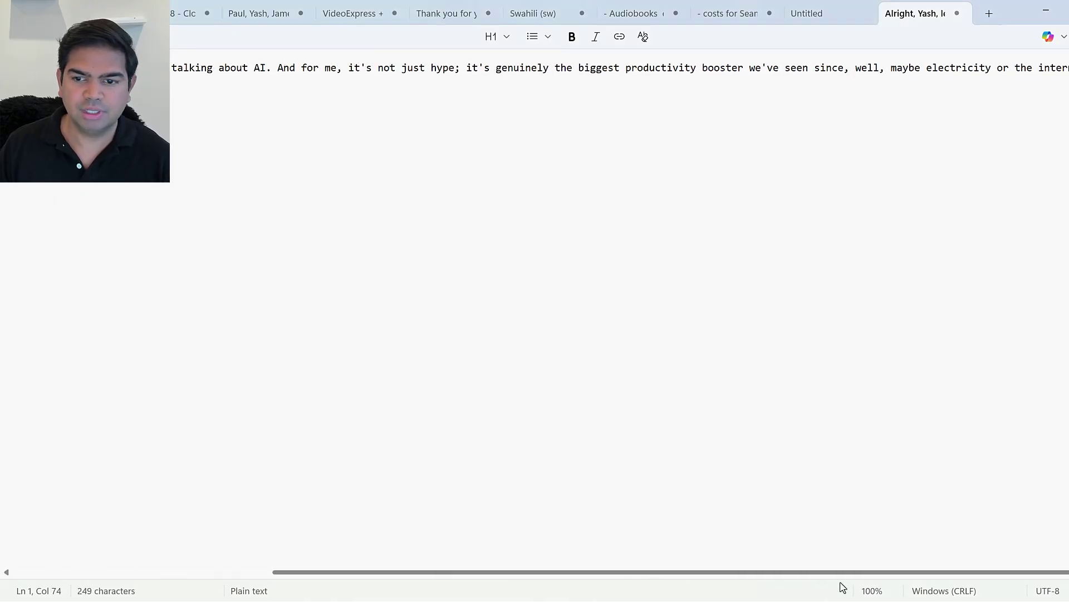
key("End")
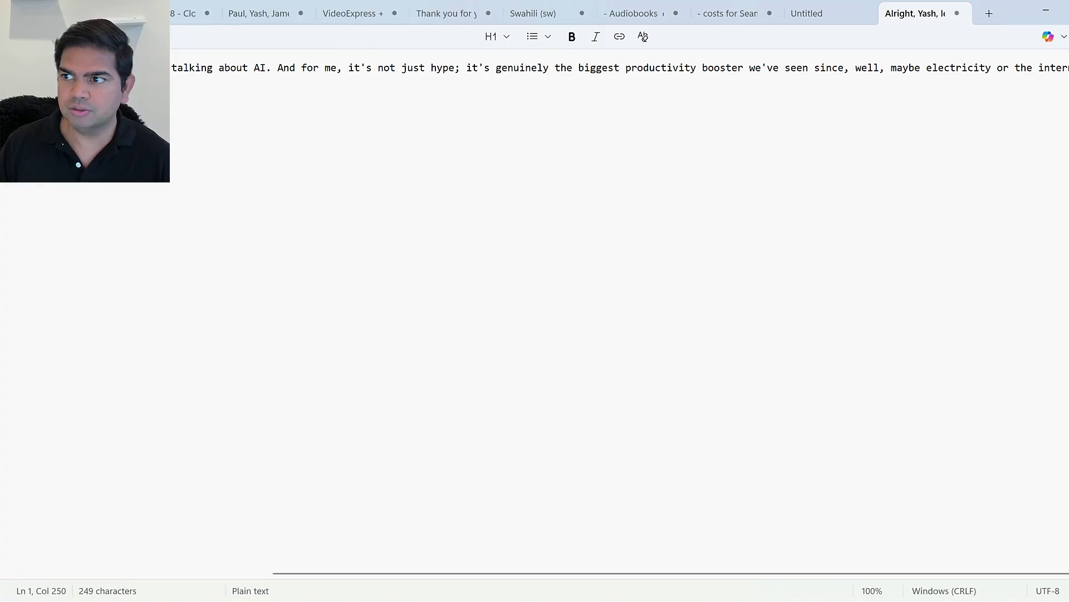
key("Return")
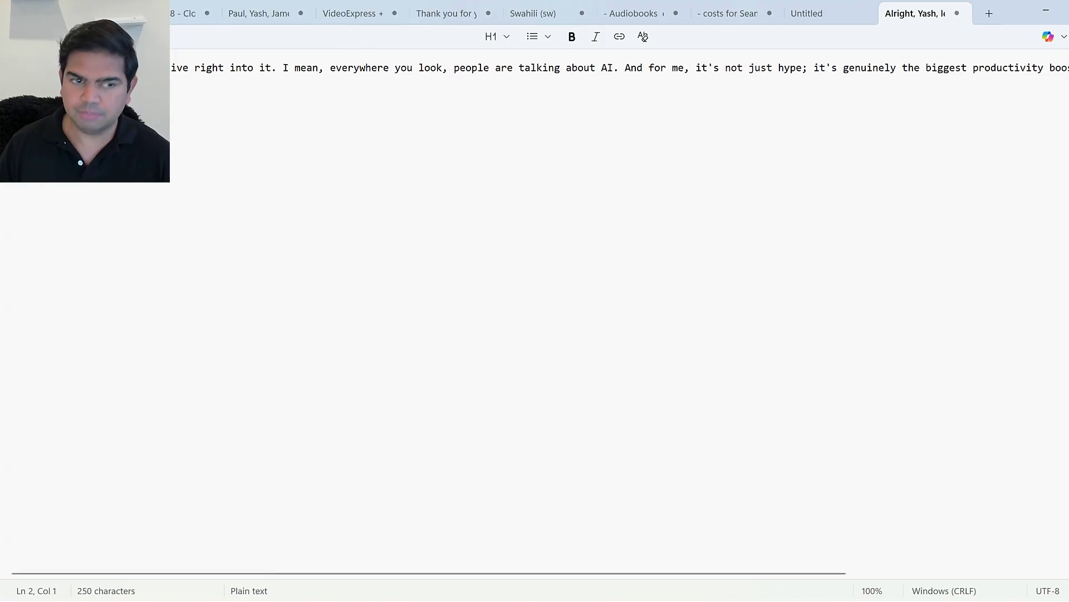
key("Return")
Copy Speaker 2's full first reply from the podcast preview and switch back to Notepad
key("alt+Tab")
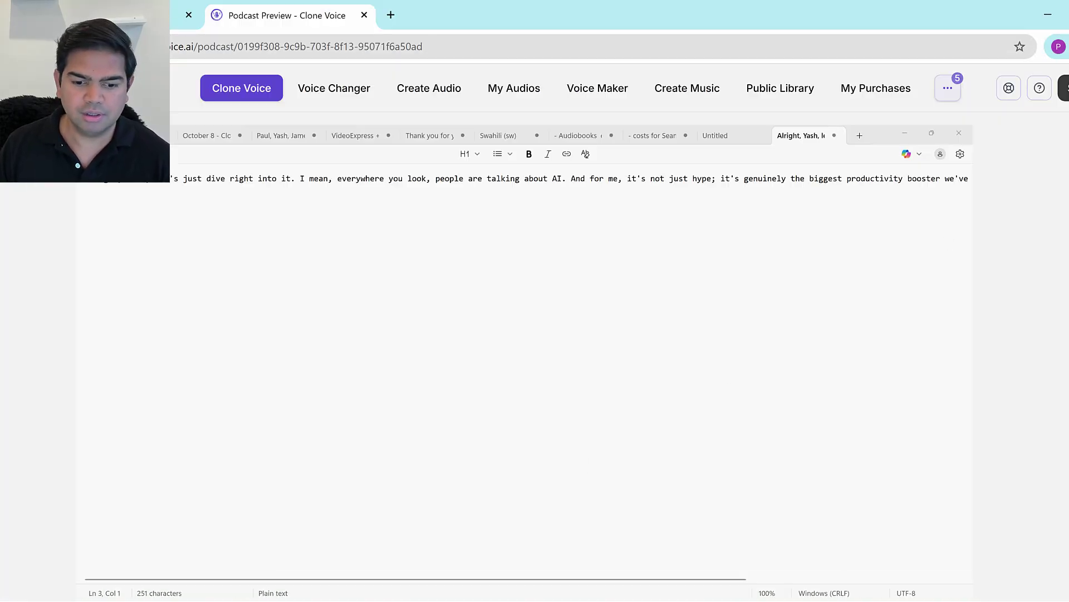
key("ctrl+a")
right_click(449, 440)
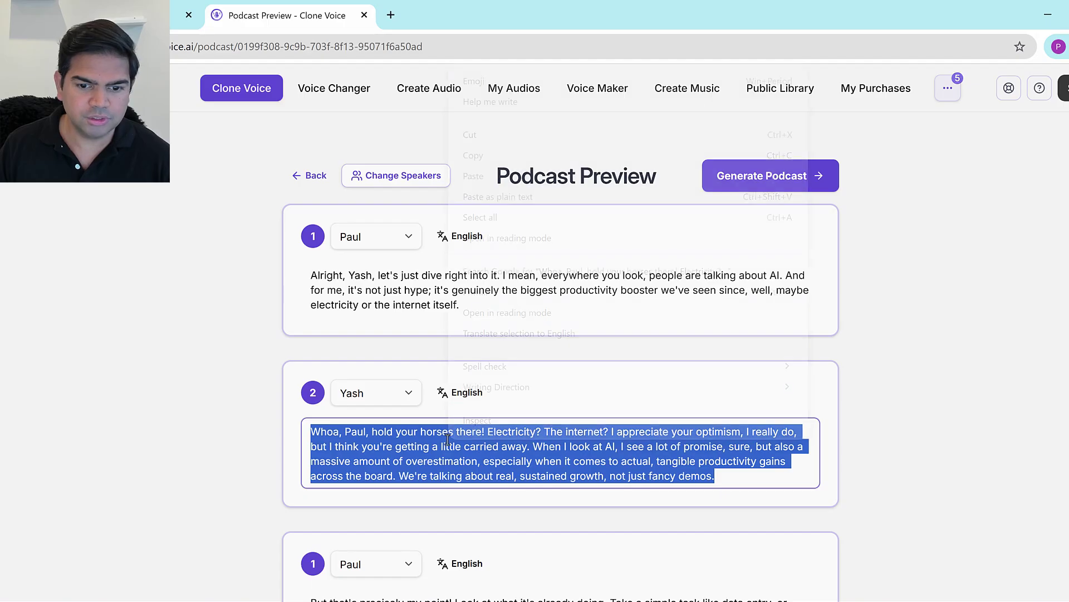
left_click(483, 156)
key("alt+Tab")
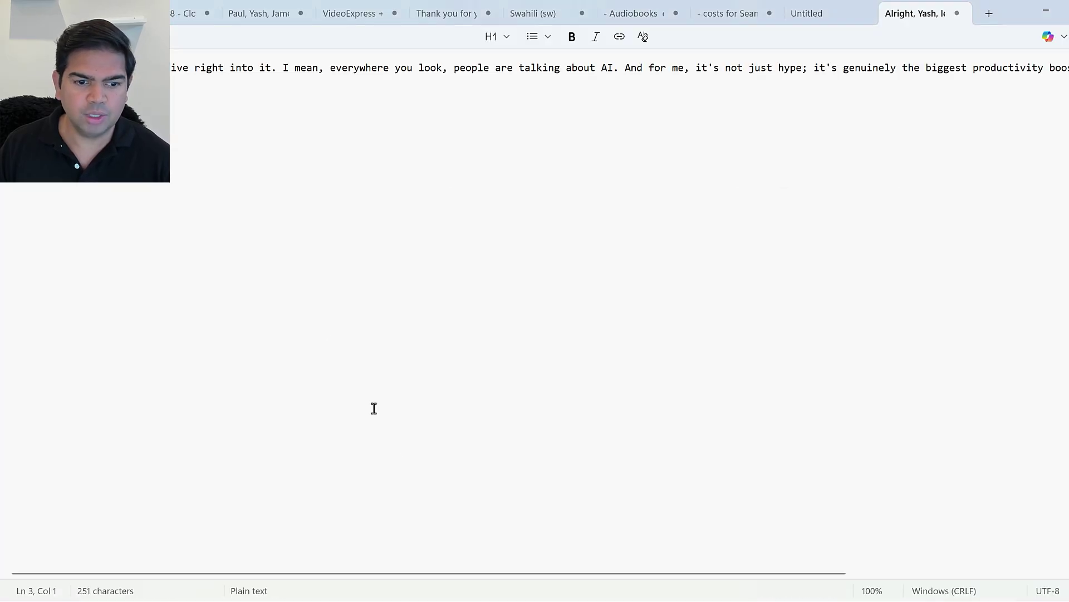
Paste Speaker 2's reply below the opening passage in Notepad after two more line breaks, and return to the podcast preview
right_click(67, 103)
key("Escape")
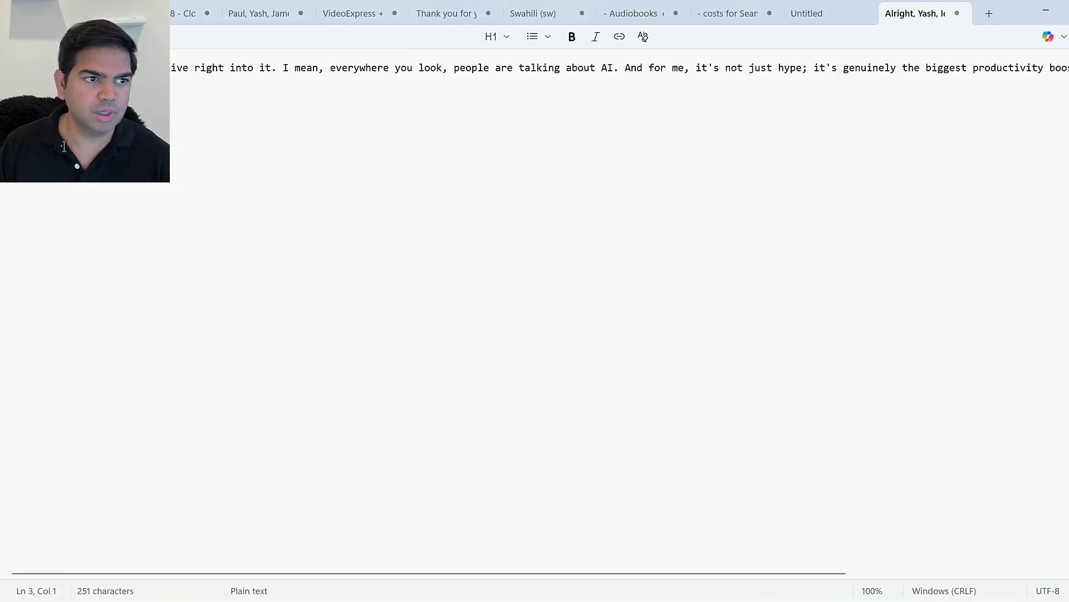
key("Return")
key("Return")
right_click(91, 202)
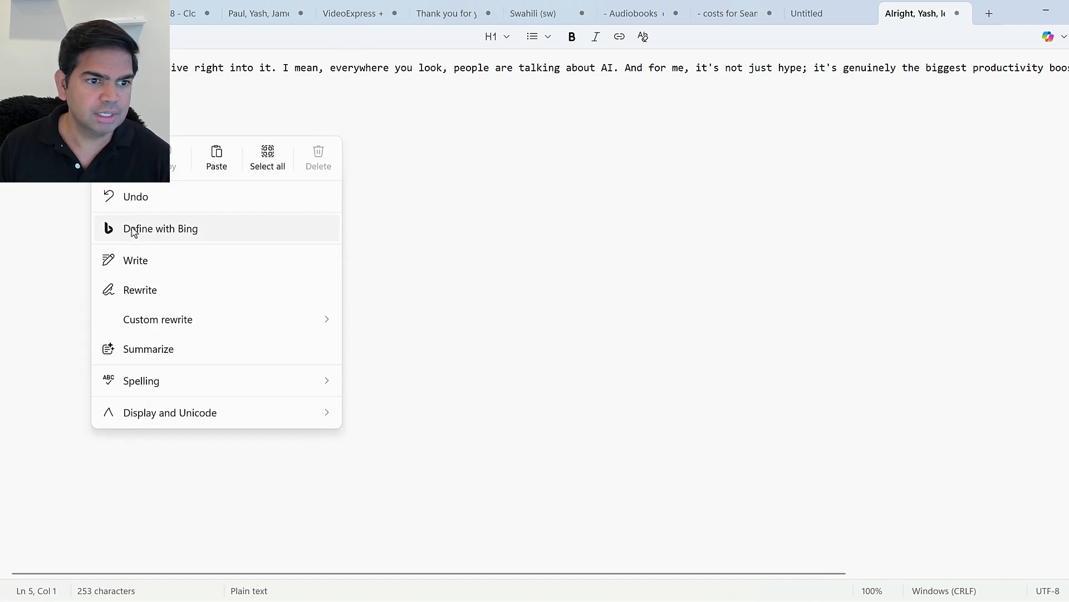
left_click(217, 159)
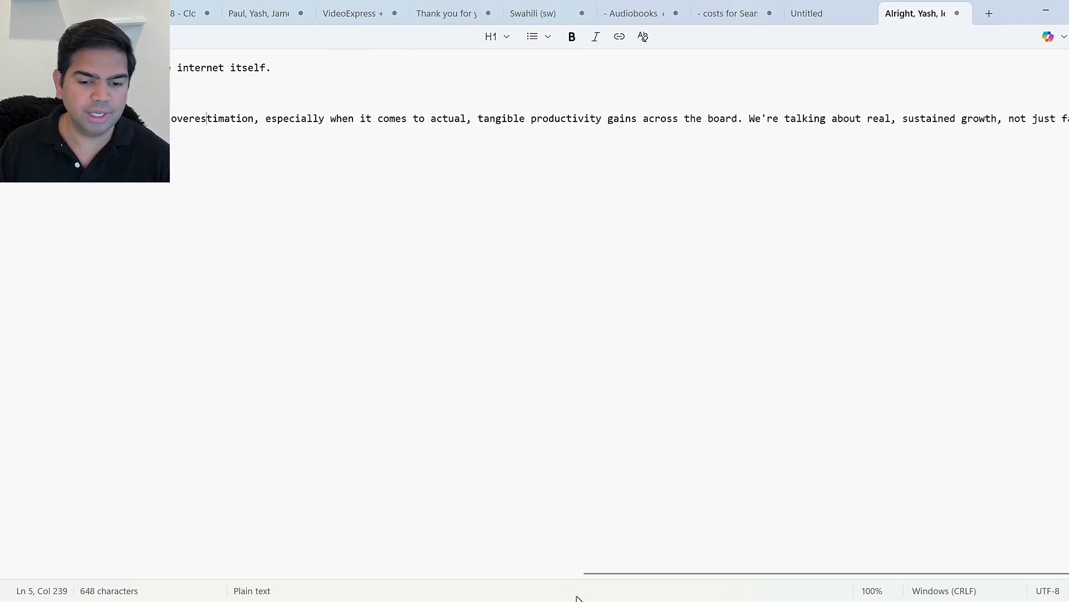
left_click_drag(621, 574, 12, 528)
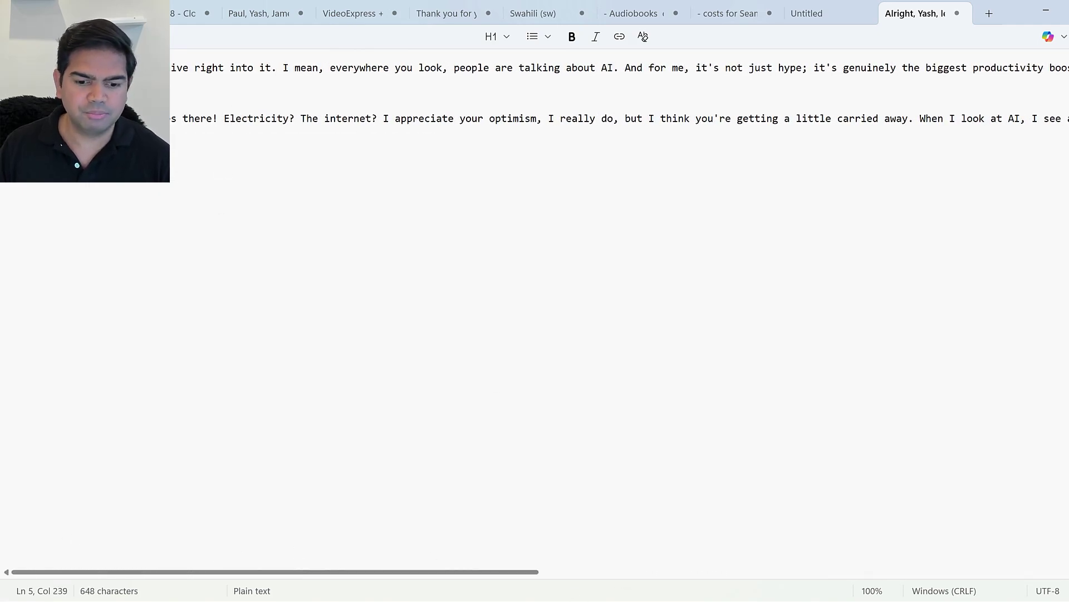
key("alt+Tab")
left_click(215, 373)
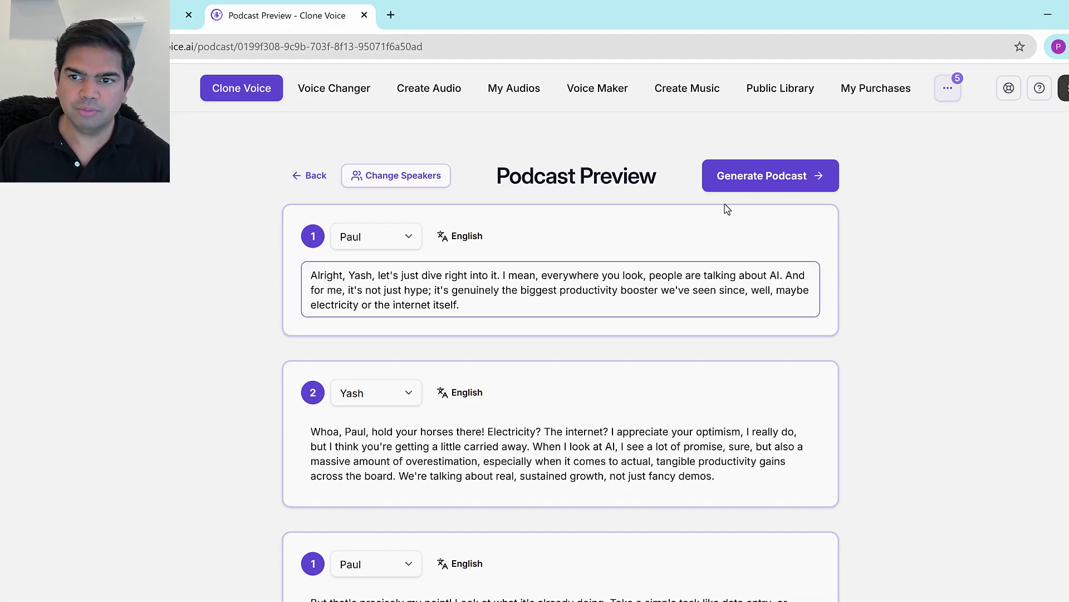
Generate the podcast from the previewed script and switch to the ElevenLabs Studio page
left_click(760, 177)
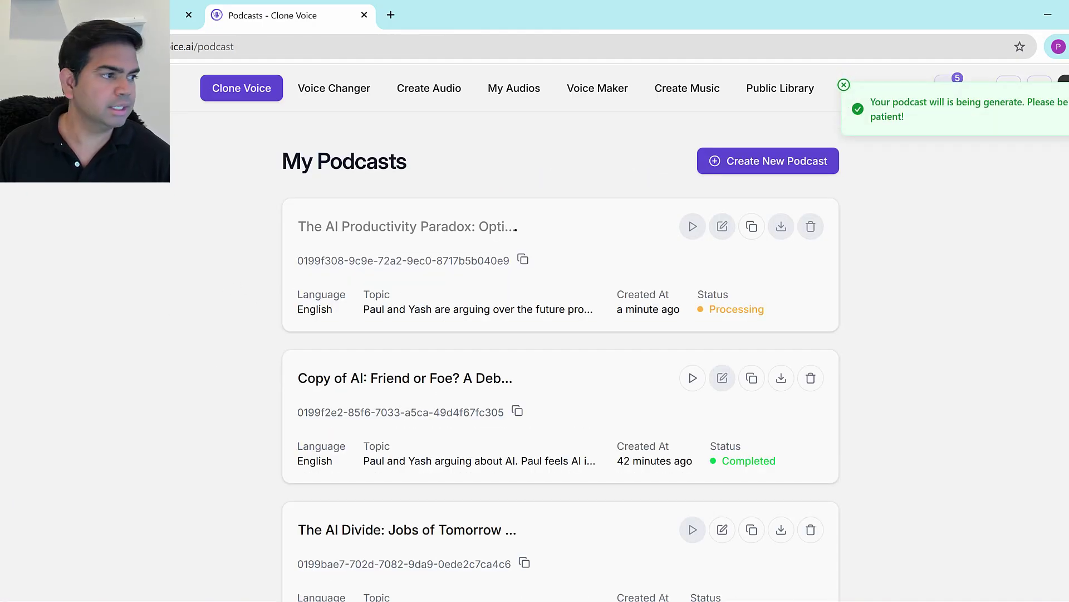
key("alt+Tab")
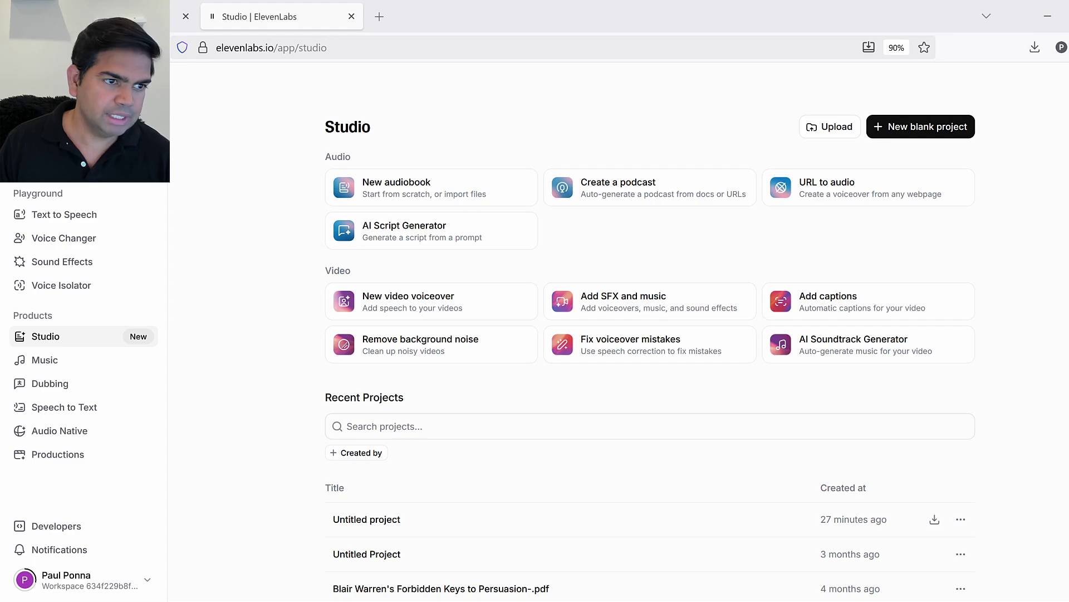
mouse_move(47, 329)
left_mouse_down()
mouse_move(1, 330)
mouse_move(7, 353)
mouse_move(141, 354)
mouse_move(162, 325)
mouse_move(25, 323)
left_mouse_up()
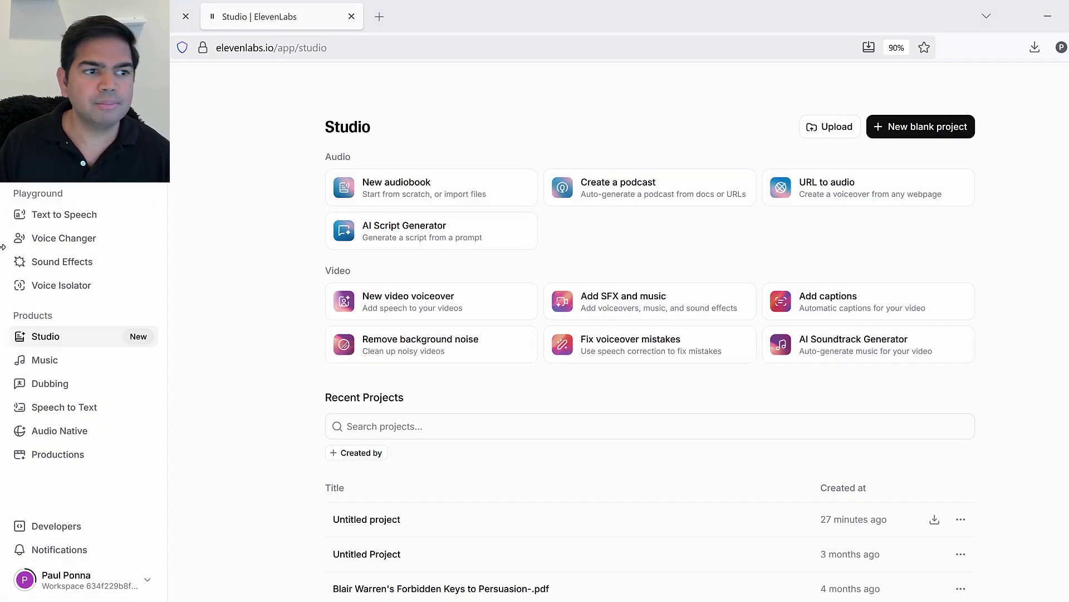
Go to the ElevenLabs voice library and start creating or cloning a new voice
left_click(58, 176)
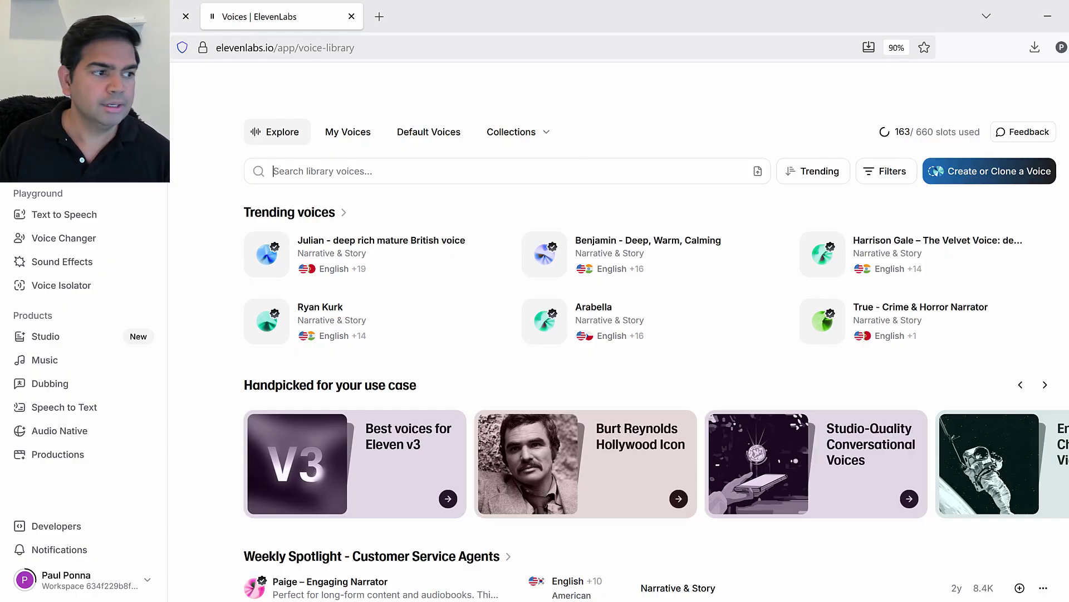
mouse_move(930, 195)
left_mouse_down()
mouse_move(926, 147)
mouse_move(1036, 206)
mouse_move(914, 196)
left_mouse_up()
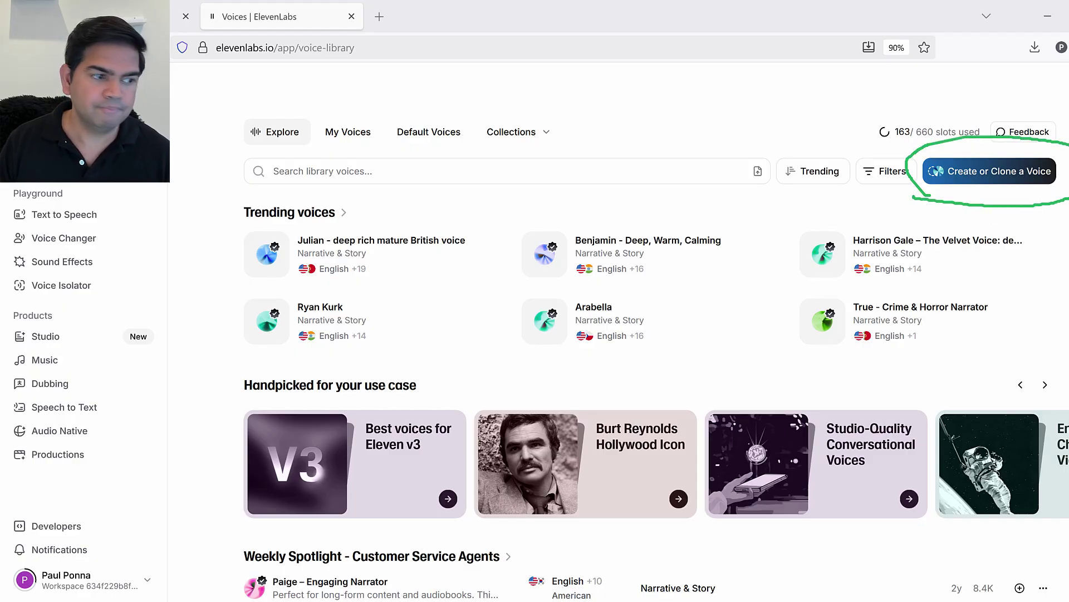
left_click(983, 171)
left_click(495, 284)
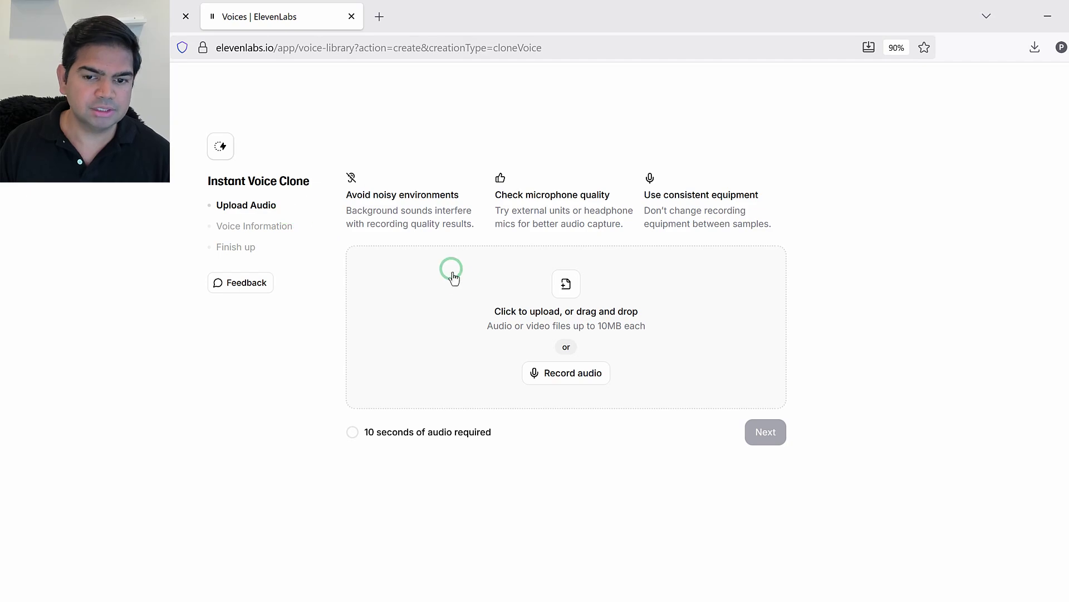
left_click(26, 58)
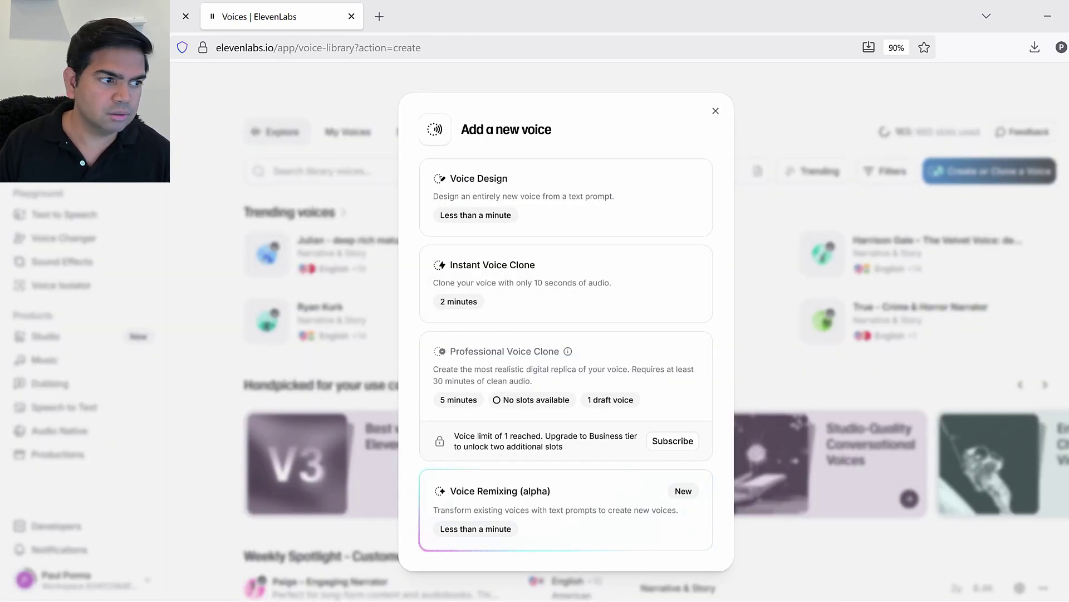
mouse_move(521, 347)
left_mouse_down()
mouse_move(439, 336)
mouse_move(670, 423)
mouse_move(518, 344)
left_mouse_up()
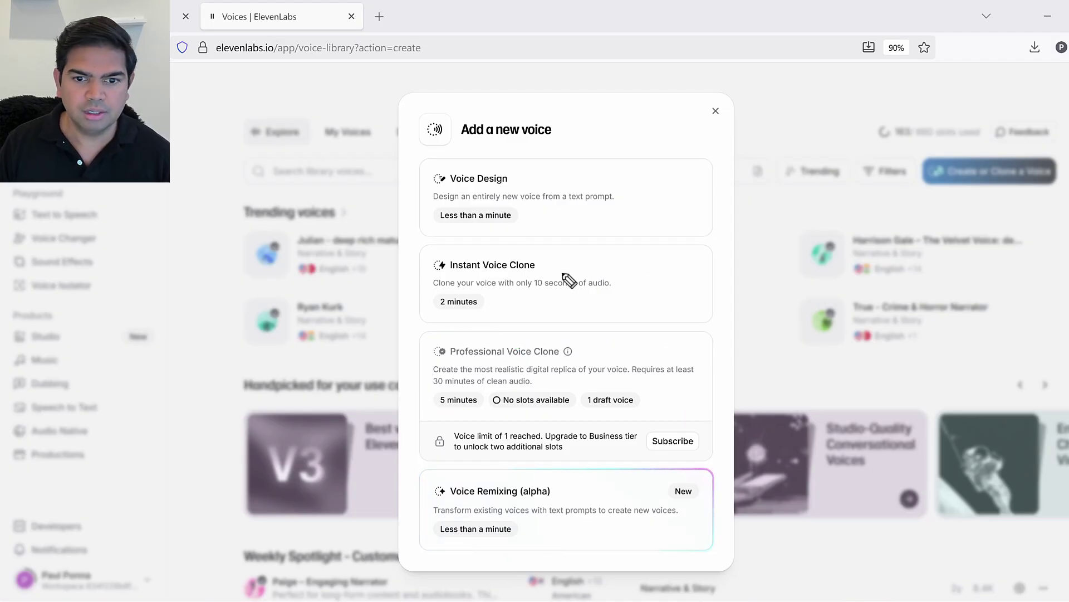
mouse_move(508, 313)
left_mouse_down()
mouse_move(435, 311)
mouse_move(446, 301)
left_mouse_up()
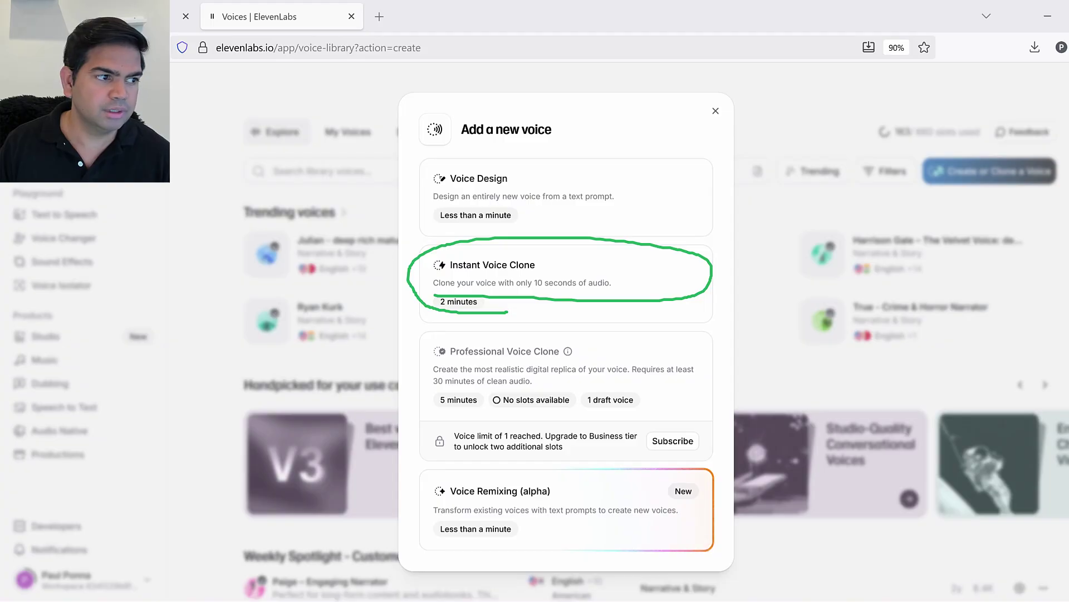
key("w")
key("w")
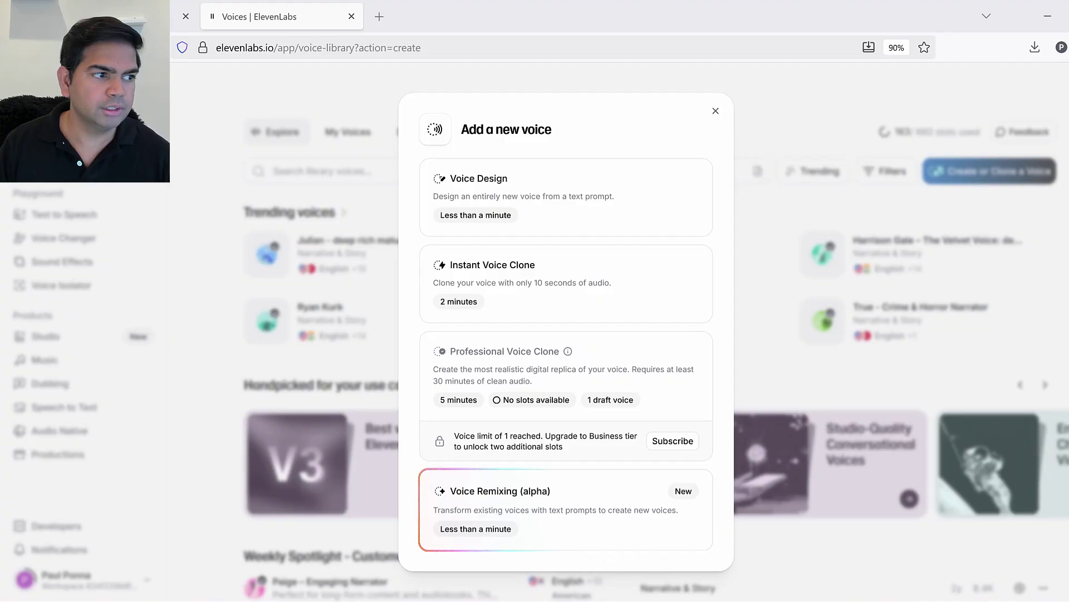
Start an Instant Voice Clone from the first speaker's WAV recording and proceed to the voice information
left_click(496, 280)
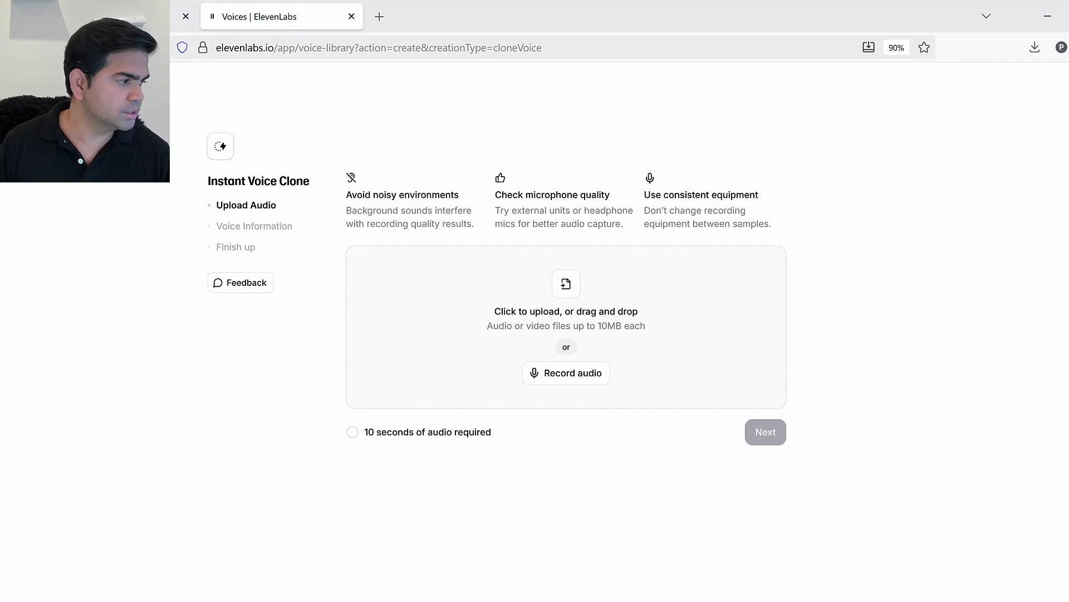
left_click_drag(128, 396, 596, 363)
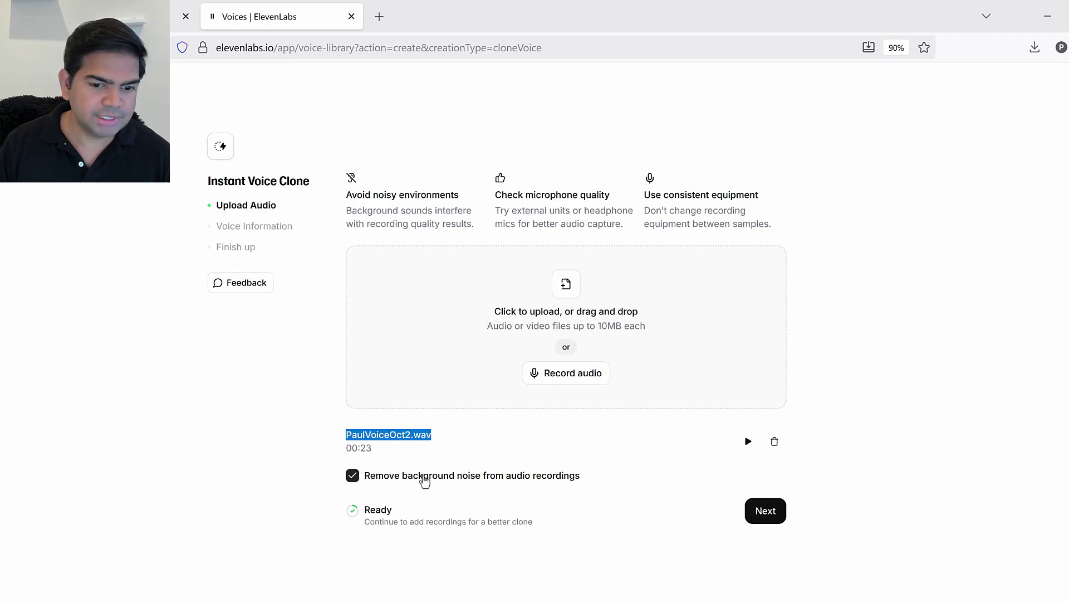
scroll(663, 474, "down", 1)
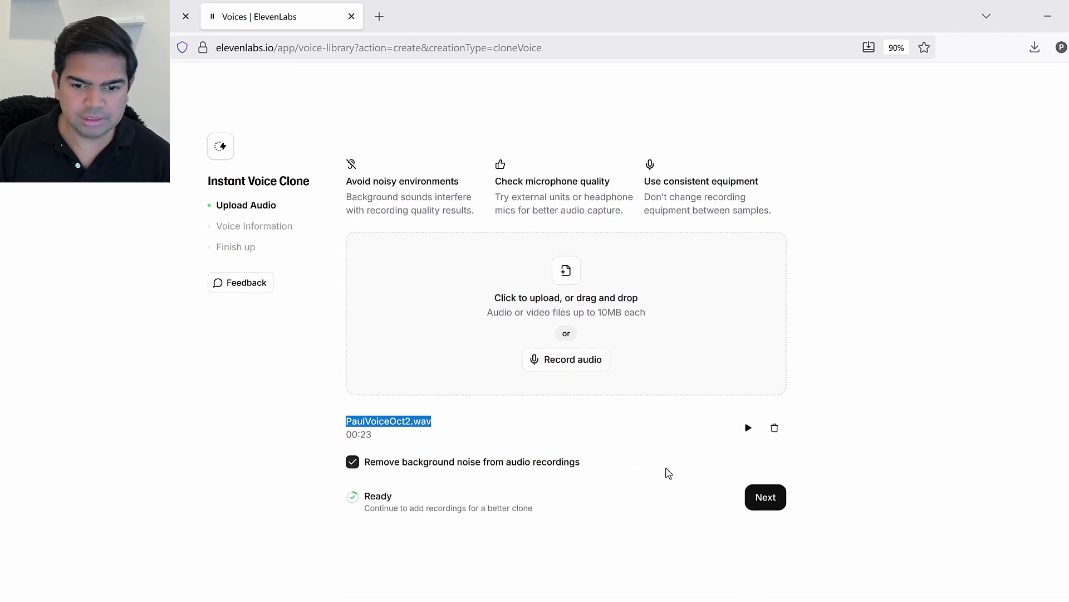
right_click(768, 487)
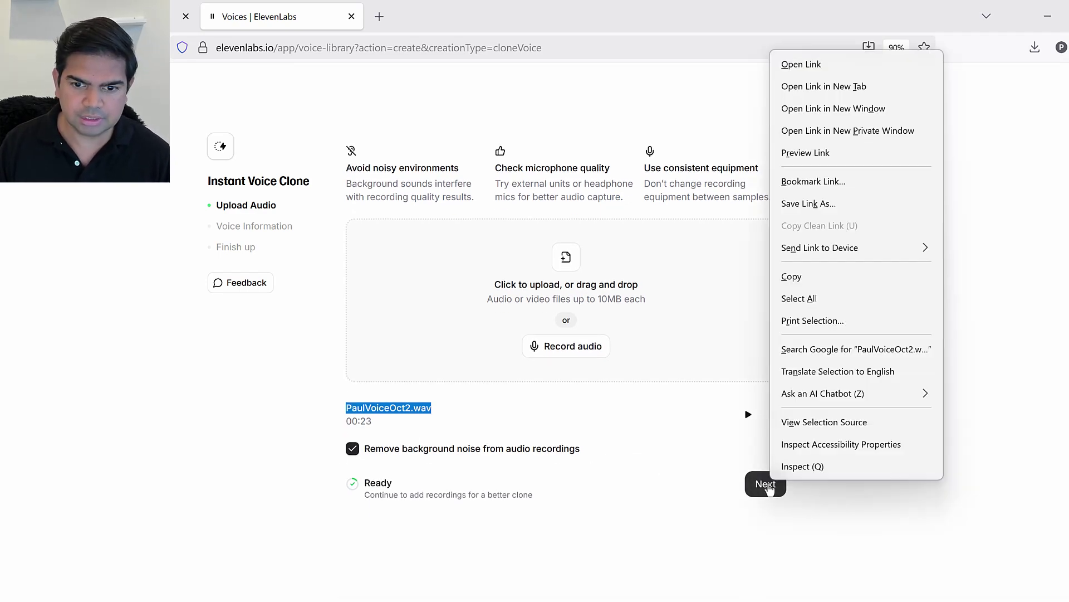
left_click(760, 484)
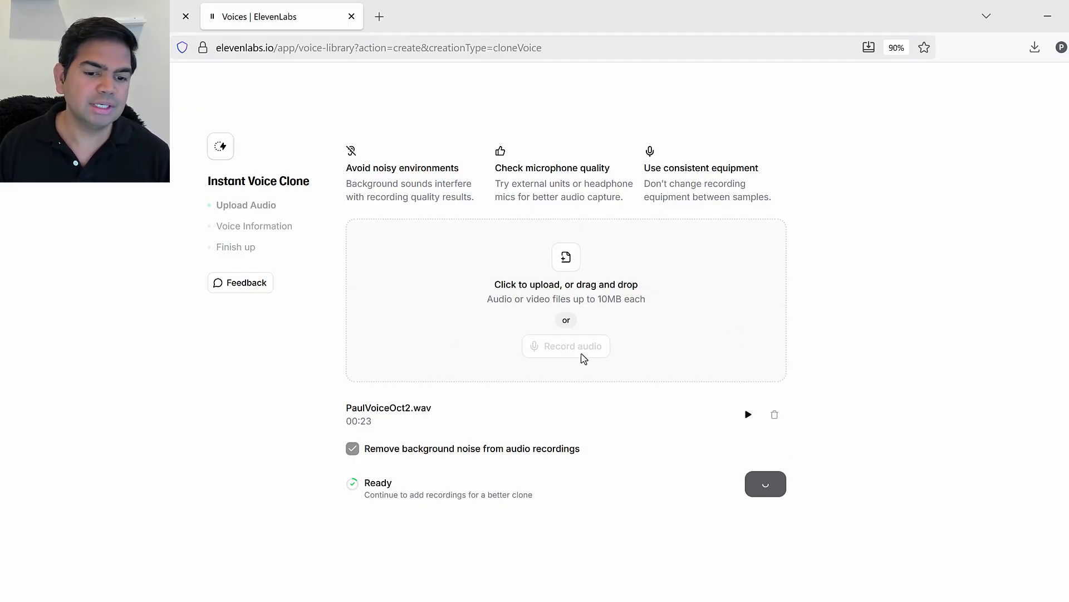
Name the clone with the first speaker's first name plus "Stream Voice", confirm the usage rights, and save it, skipping the try-out options
left_click(408, 243)
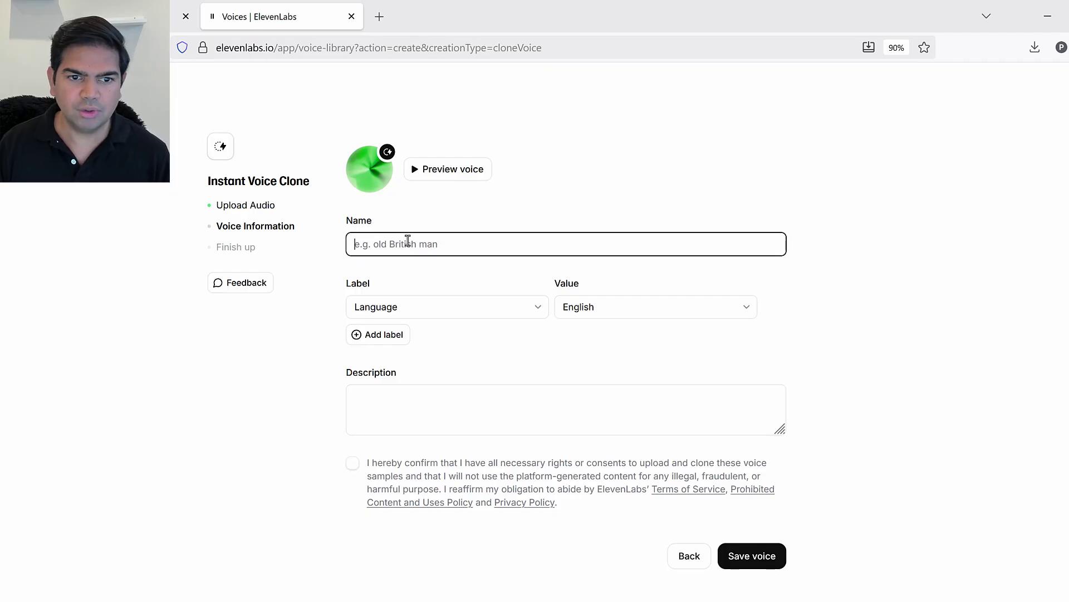
type("Paul ST")
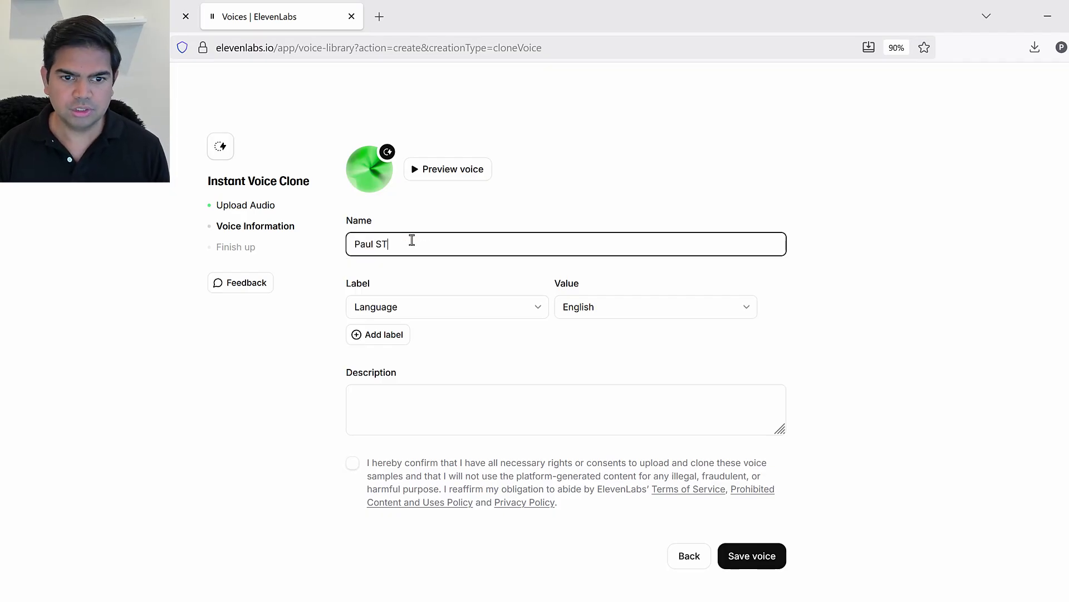
type("ream ")
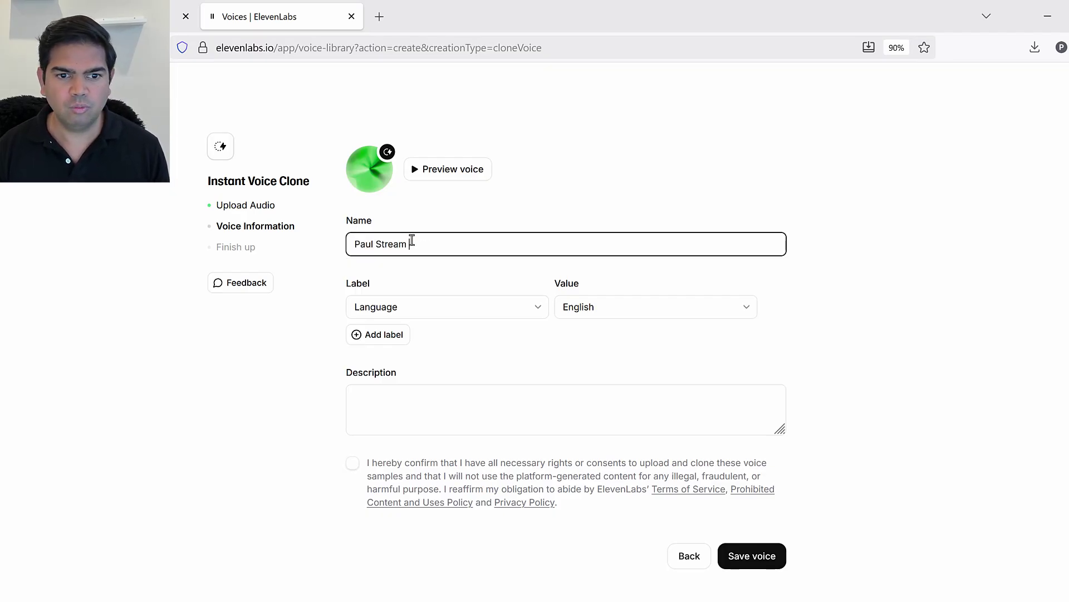
type("Voice")
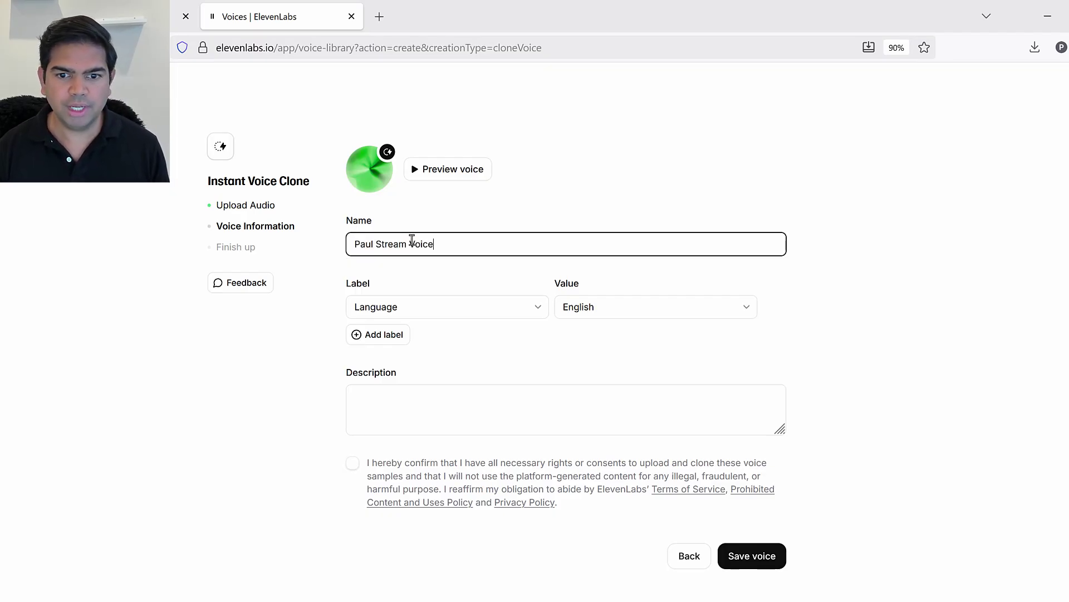
left_click(413, 416)
left_click(353, 463)
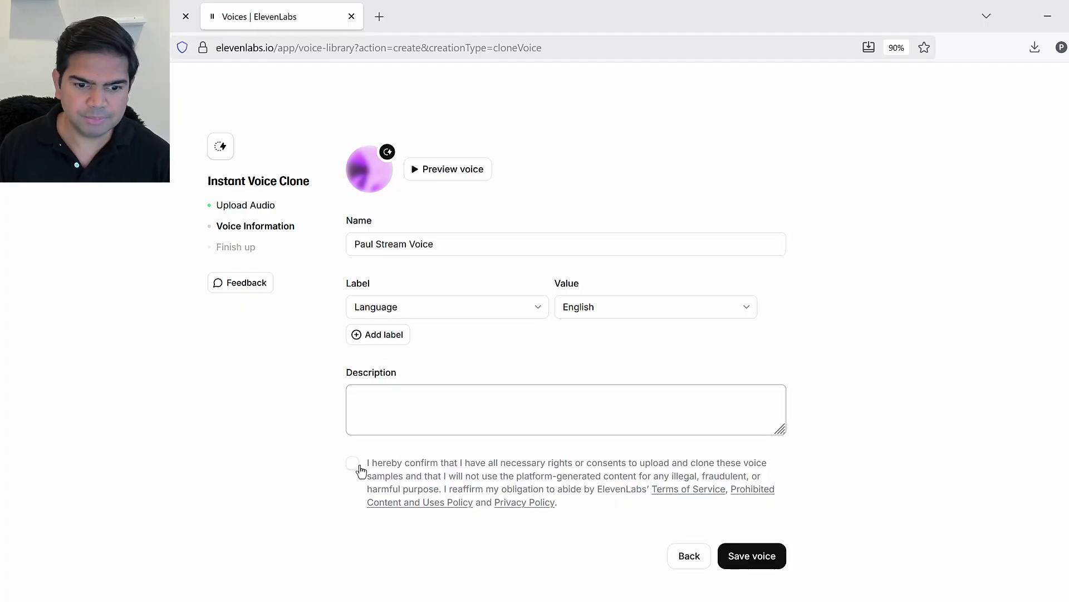
left_click(774, 557)
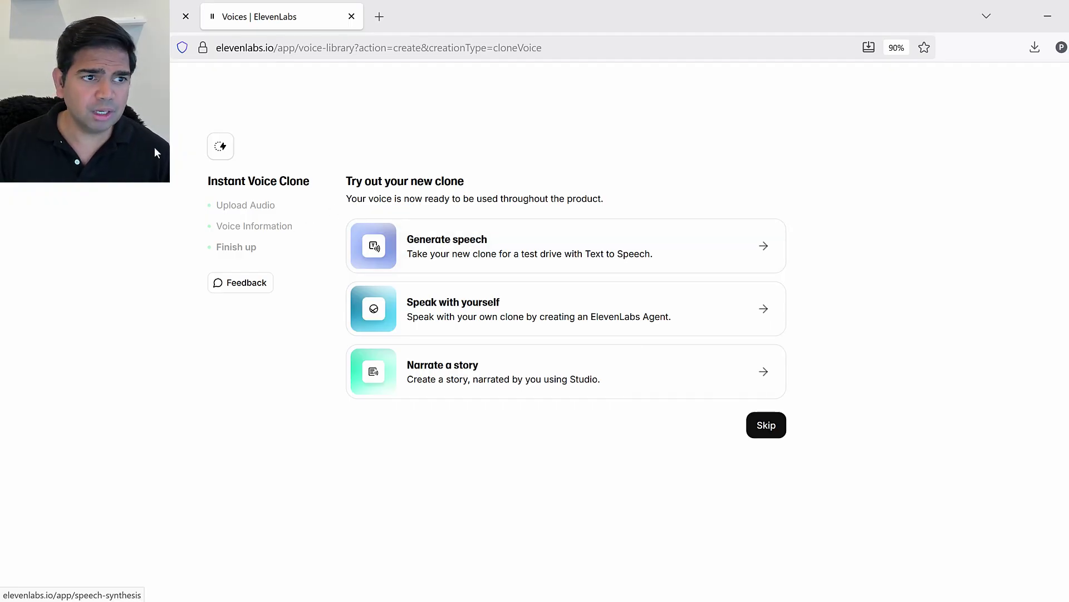
left_click(767, 425)
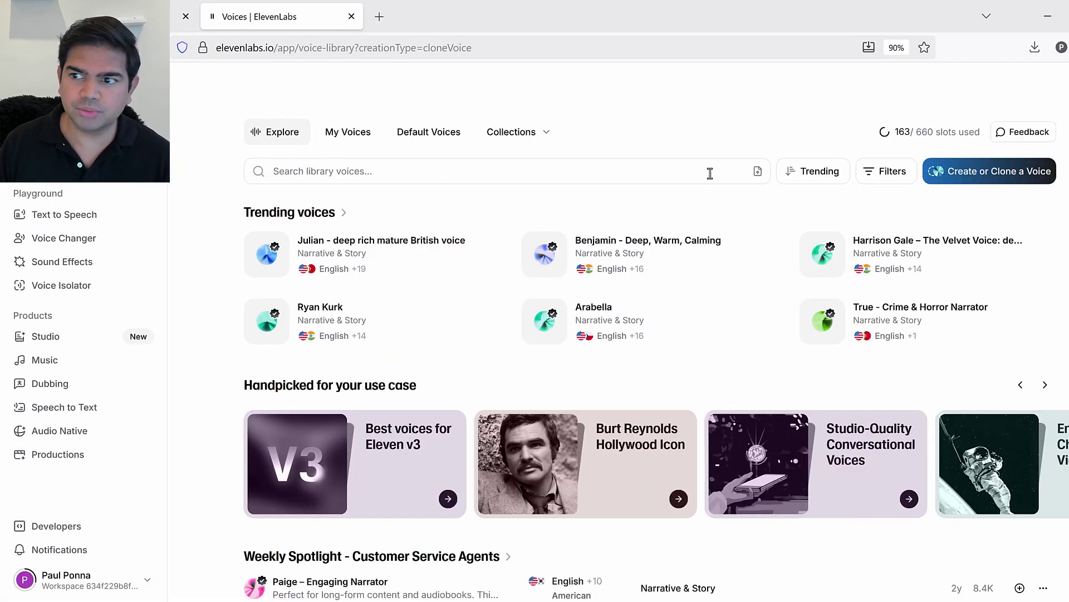
Start another Instant Voice Clone from the second speaker's MP3 recording and proceed to its voice information
left_click(987, 177)
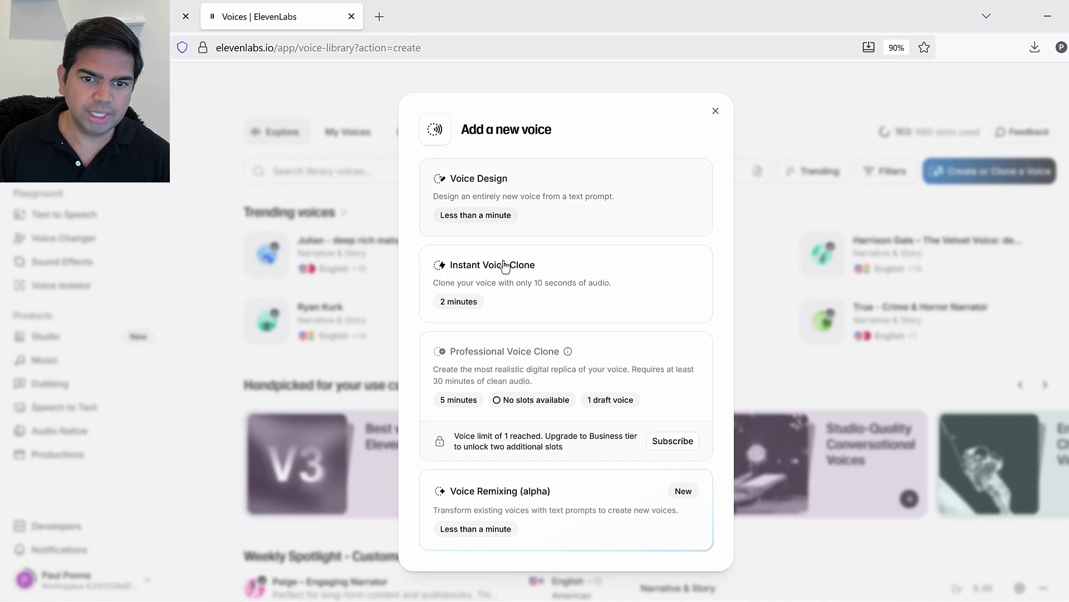
left_click(526, 316)
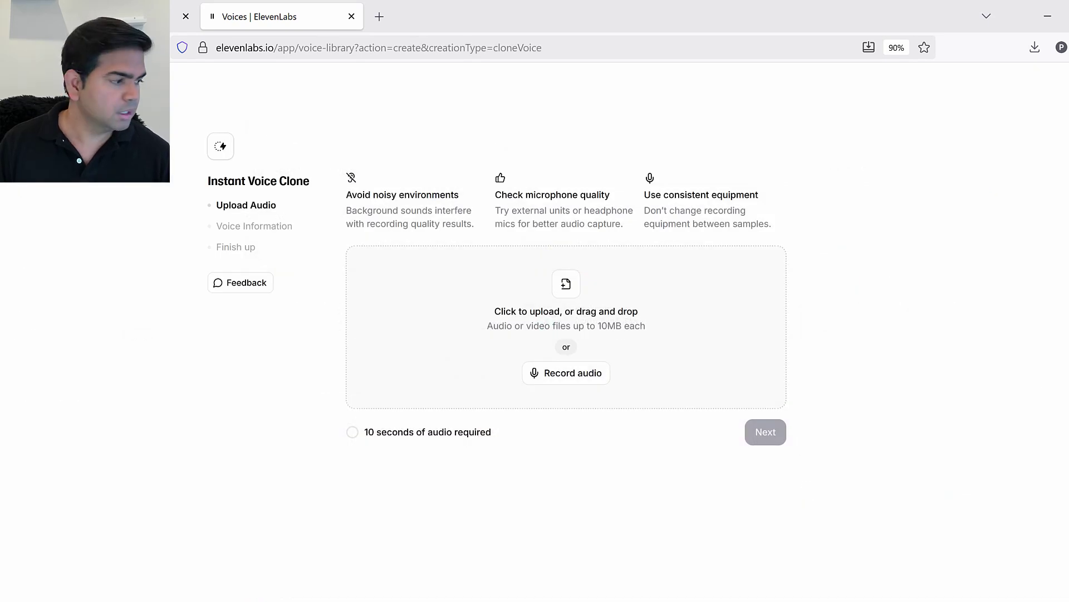
left_click_drag(0, 334, 625, 396)
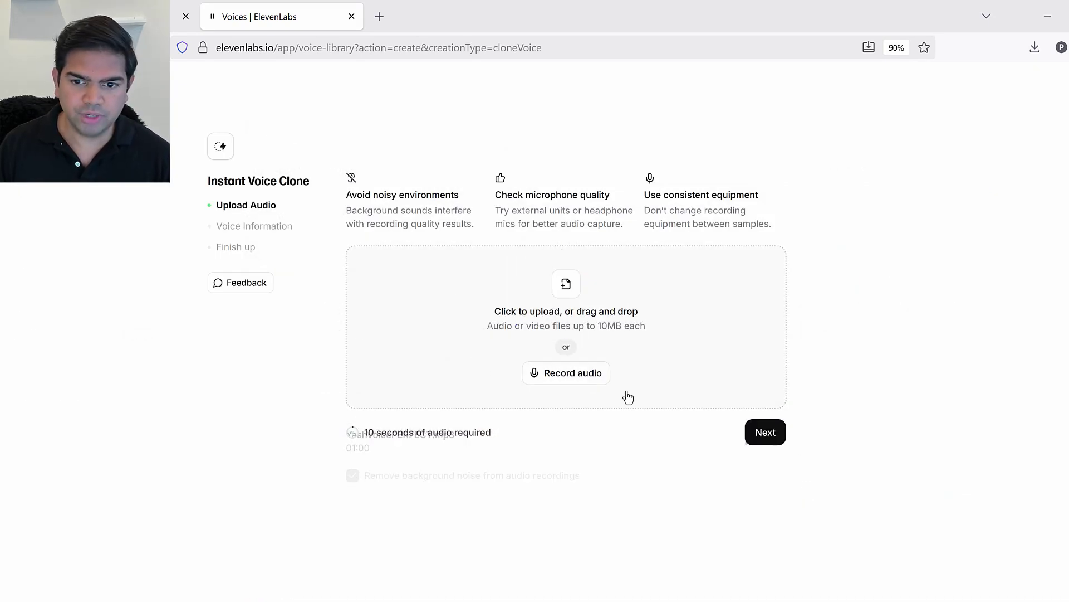
left_click_drag(369, 435, 466, 435)
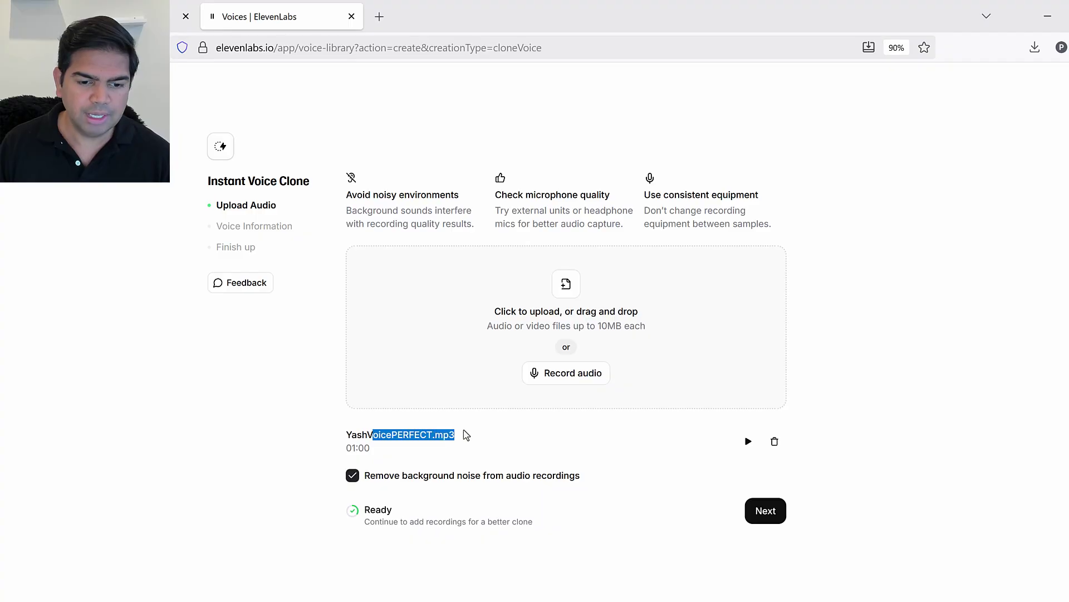
left_click(301, 441)
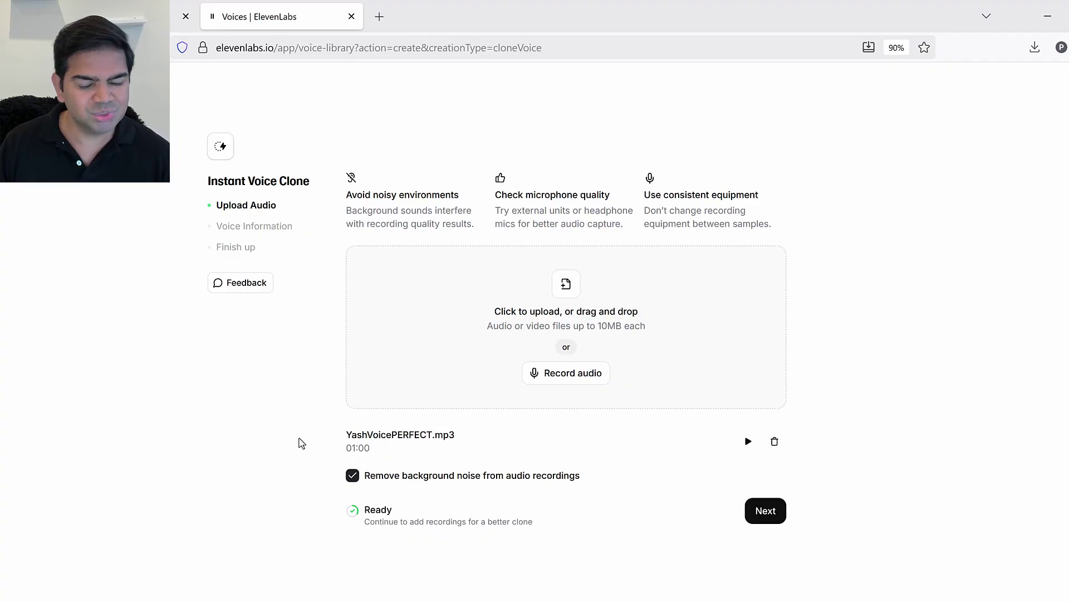
left_click(778, 517)
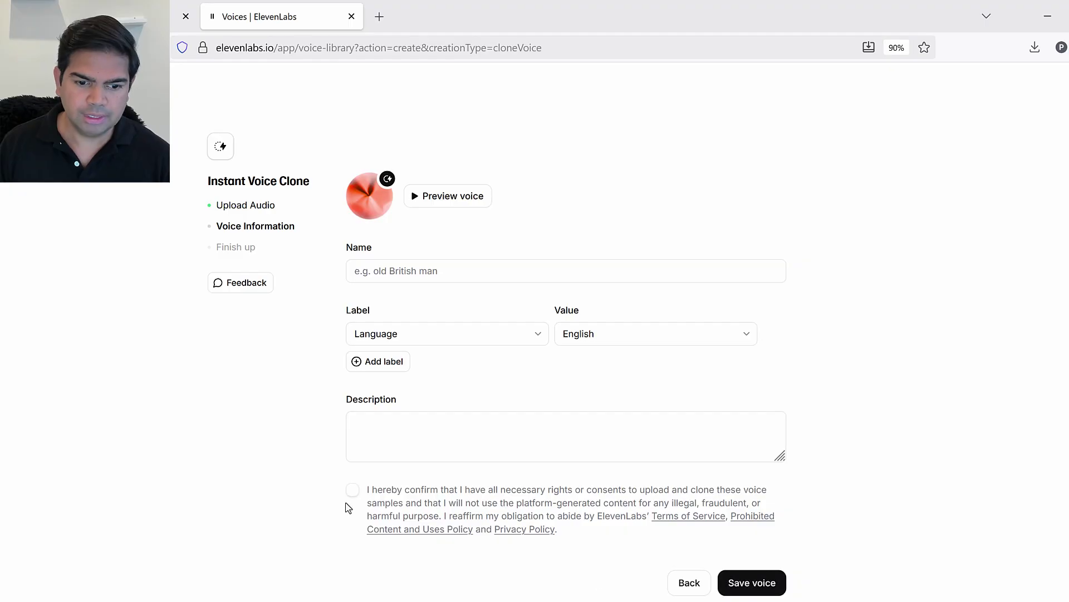
Name this clone with the second speaker's first name plus "Stream Voice", confirm the usage rights, and save it, skipping the try-out options
left_click(399, 273)
type("Yash Stream Voice")
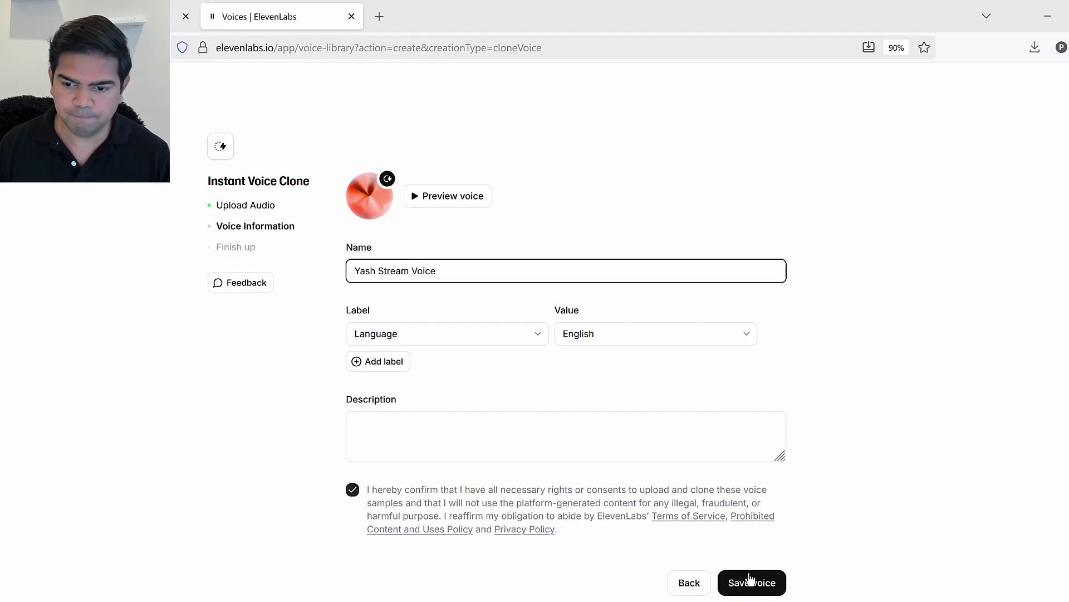
left_click(751, 581)
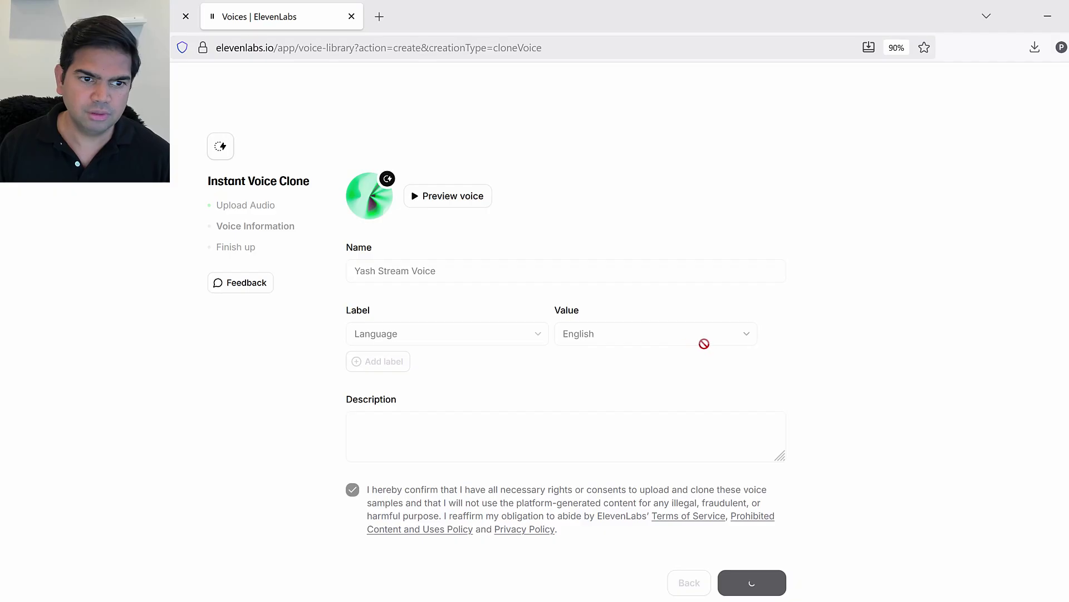
left_click(766, 425)
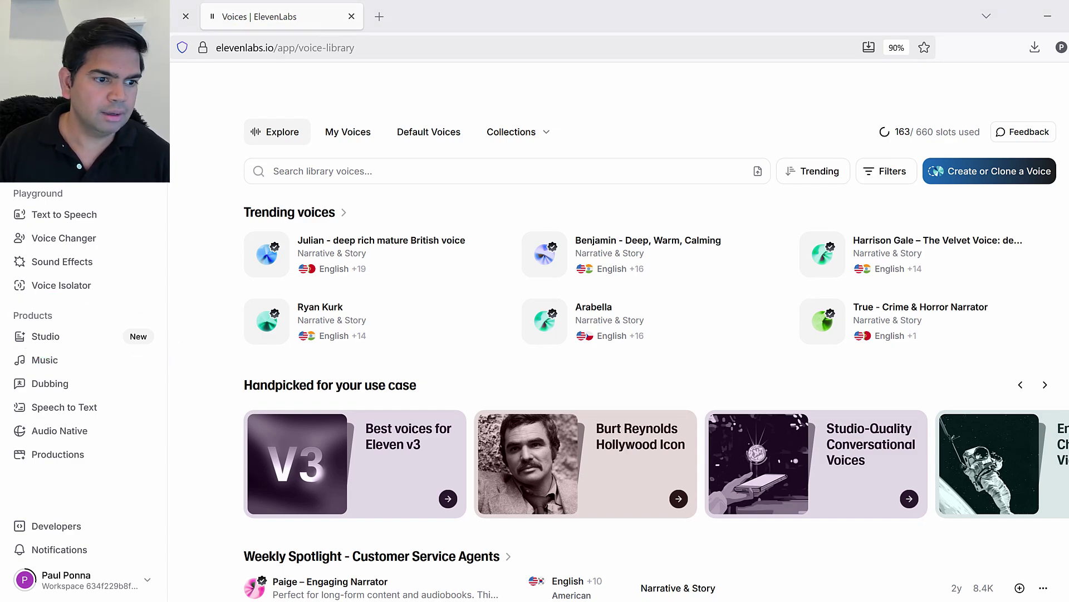
Create a new blank audio project in Studio
left_click(51, 346)
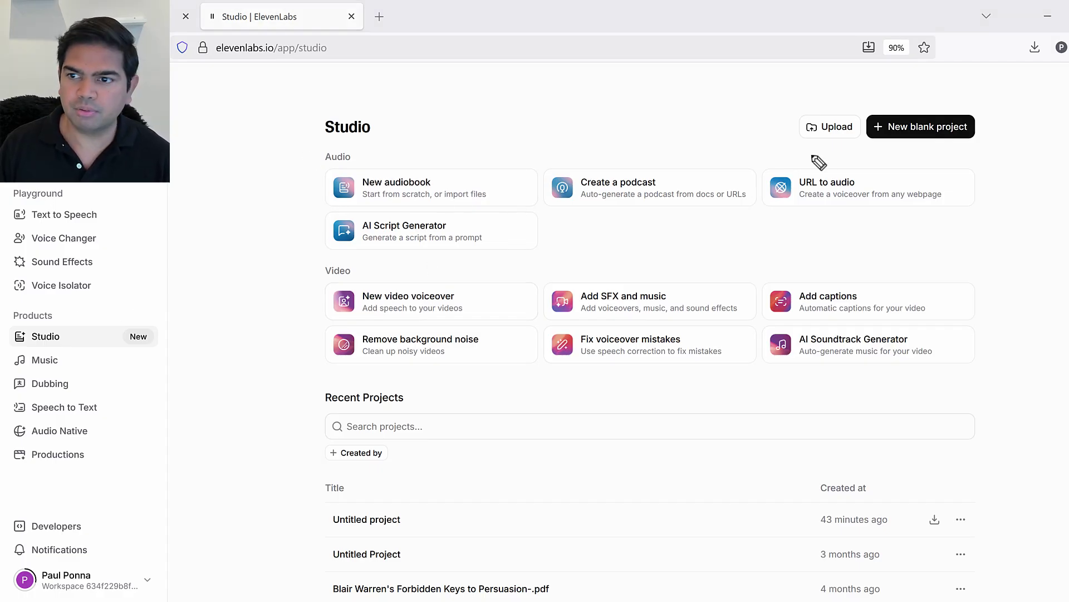
mouse_move(852, 140)
left_mouse_down()
mouse_move(954, 86)
mouse_move(940, 158)
left_mouse_up()
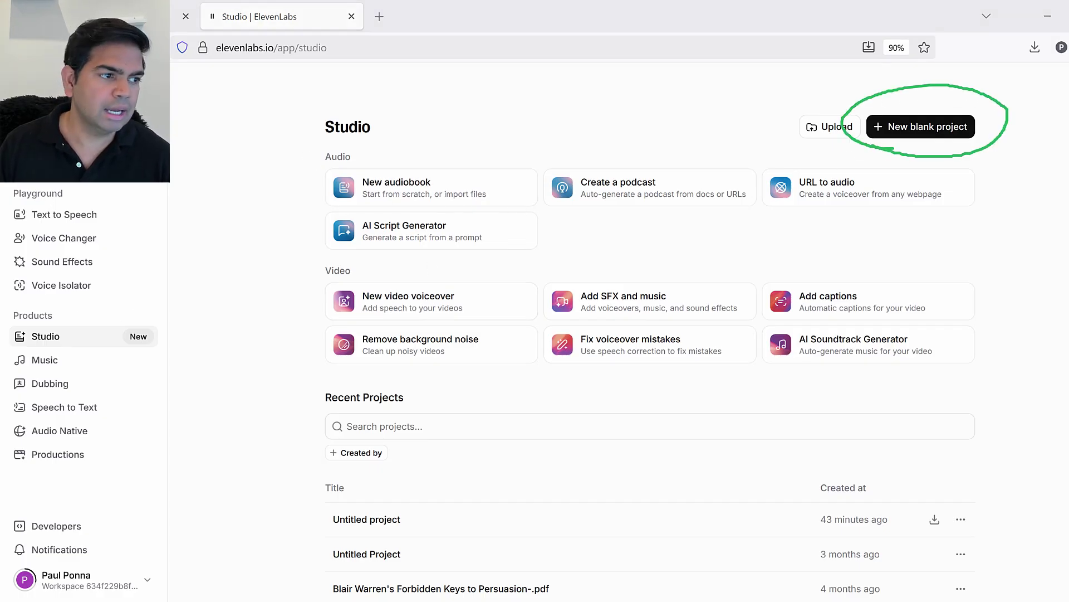
left_click(901, 134)
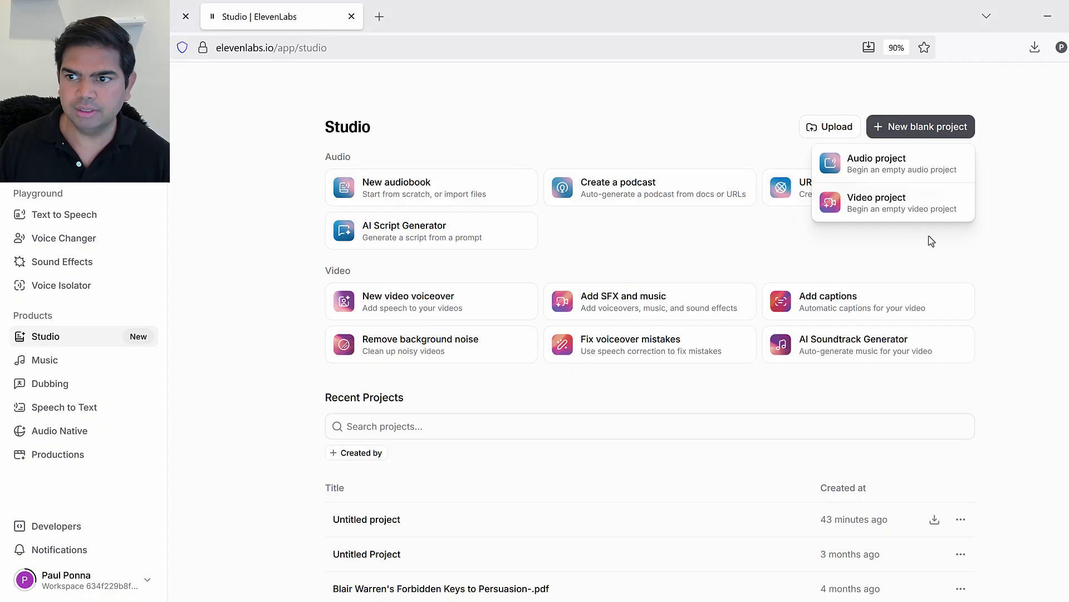
left_click(875, 172)
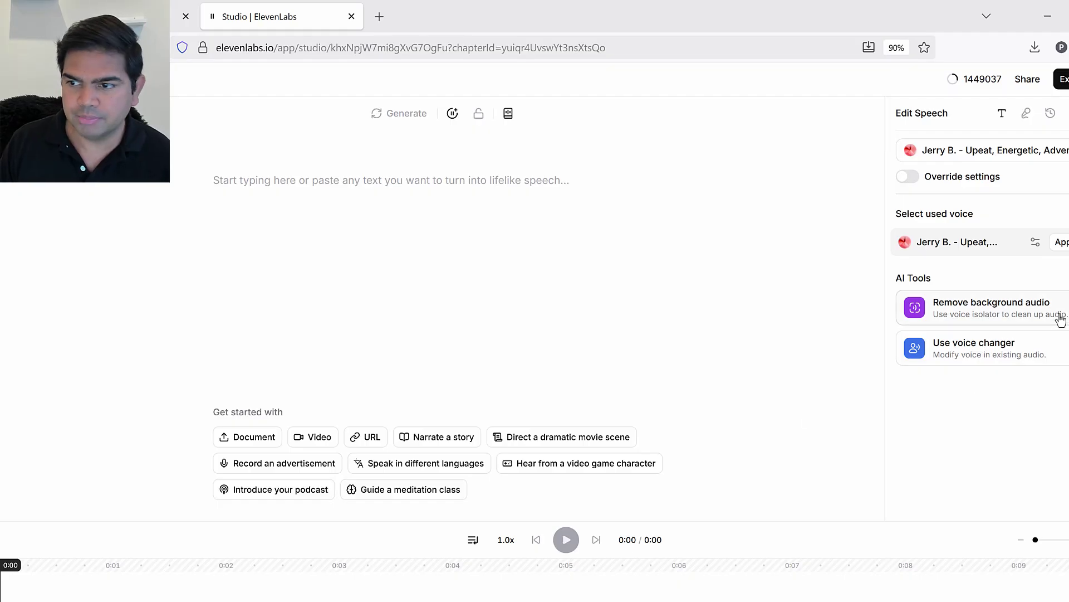
Find the first speaker's "Stream Voice" clone among the voices and assign it to the project's speech
left_click(1006, 153)
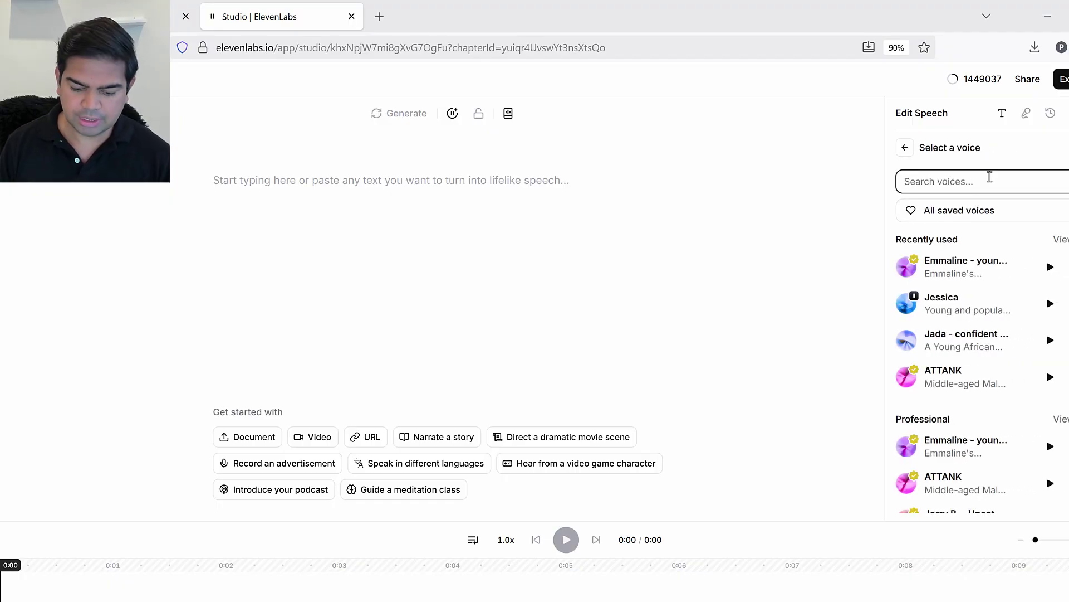
type("paul")
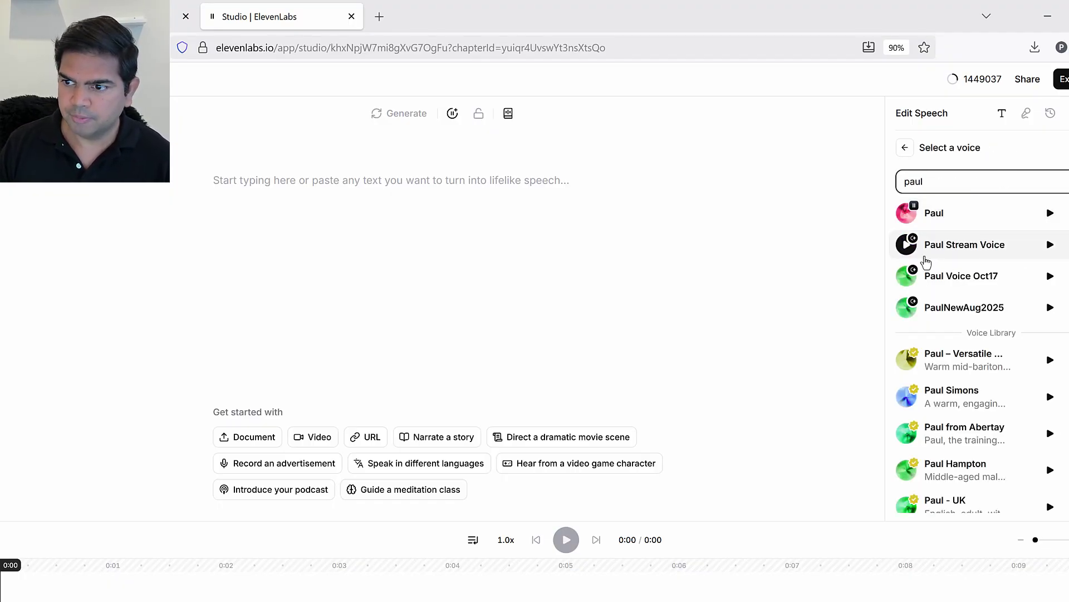
left_click(957, 262)
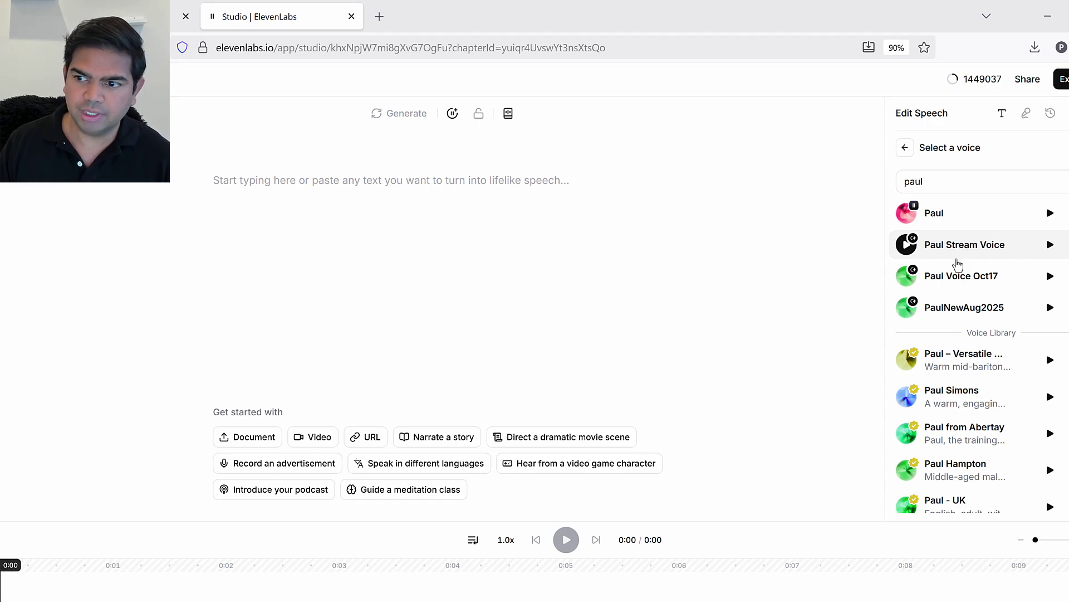
left_click(1004, 256)
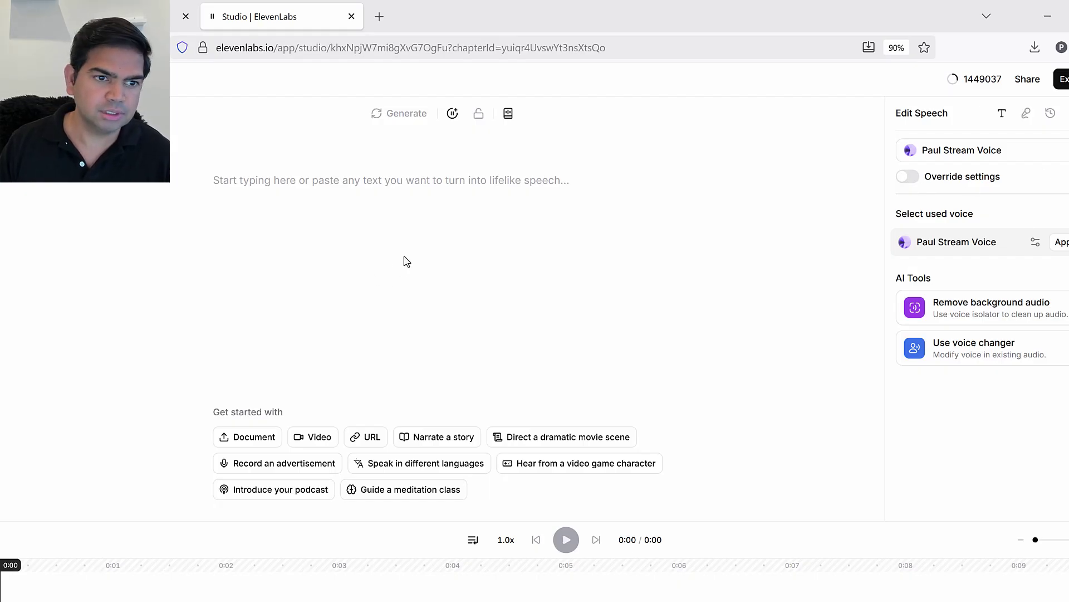
Copy the first speaker's opening line from the Notepad script and paste it into the empty Studio project
key("alt+Tab")
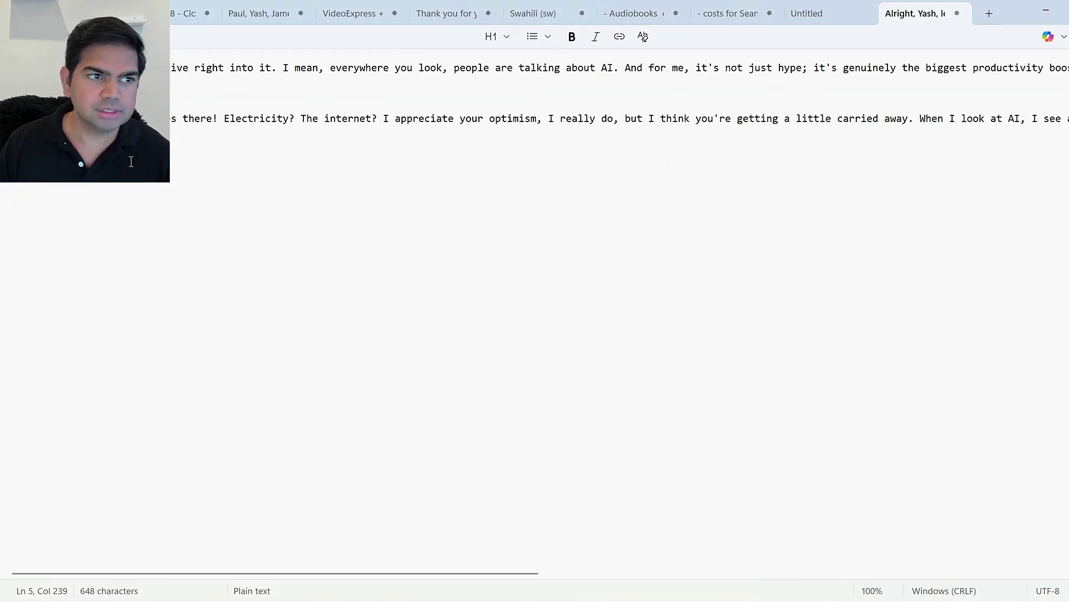
key("Home")
key("shift+Down")
right_click(113, 65)
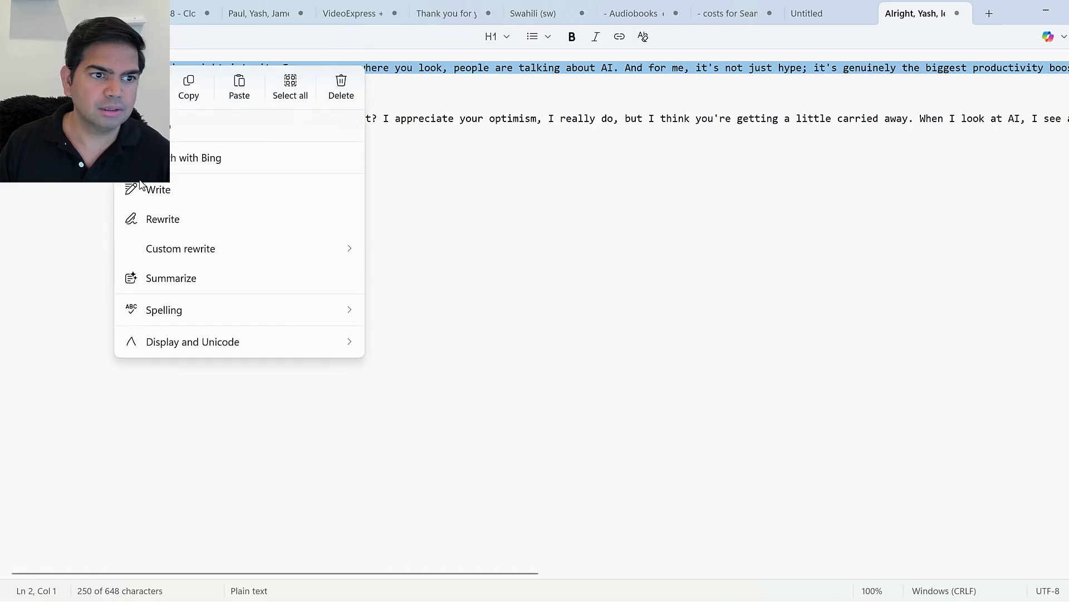
left_click(191, 96)
key("alt+Tab")
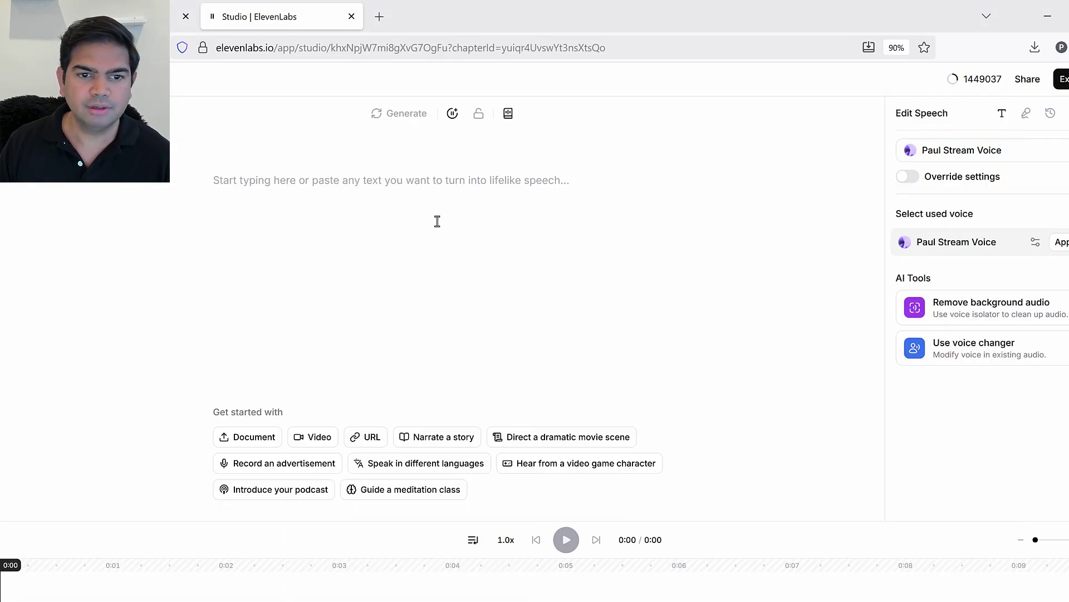
key("ctrl+v")
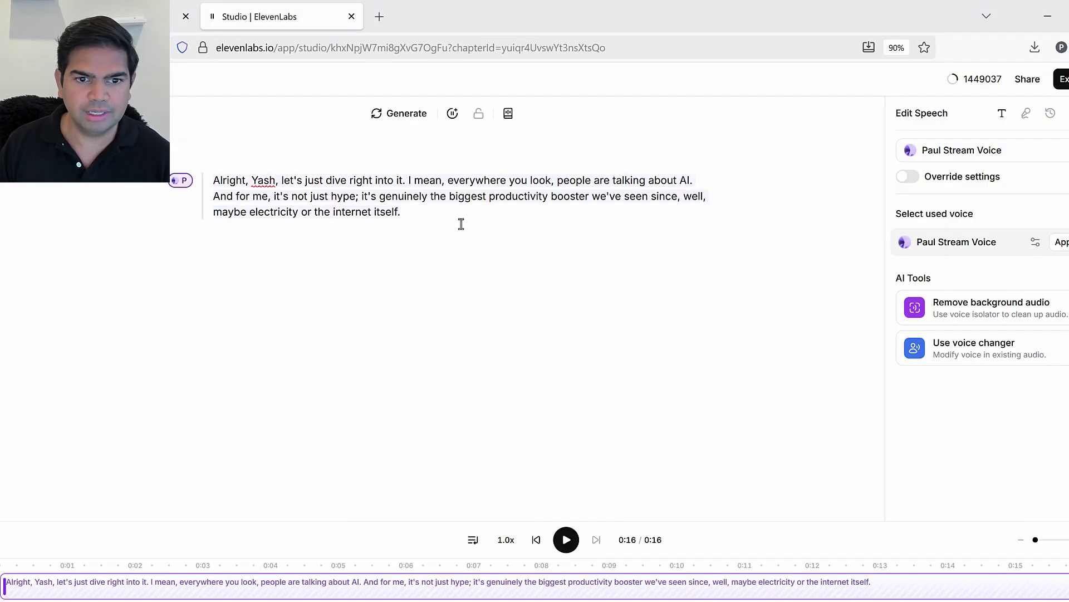
Generate the speech for the pasted paragraph and play it back to hear the cloned voice, pausing near the end
left_click_drag(461, 225, 170, 180)
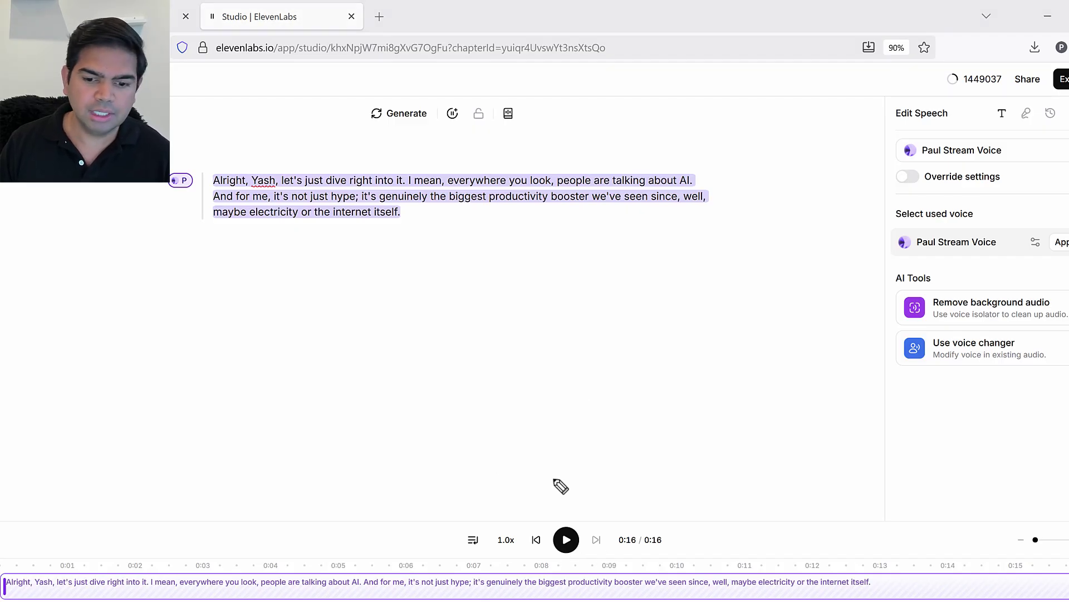
mouse_move(563, 517)
left_mouse_down()
mouse_move(624, 571)
mouse_move(519, 541)
mouse_move(584, 512)
left_mouse_up()
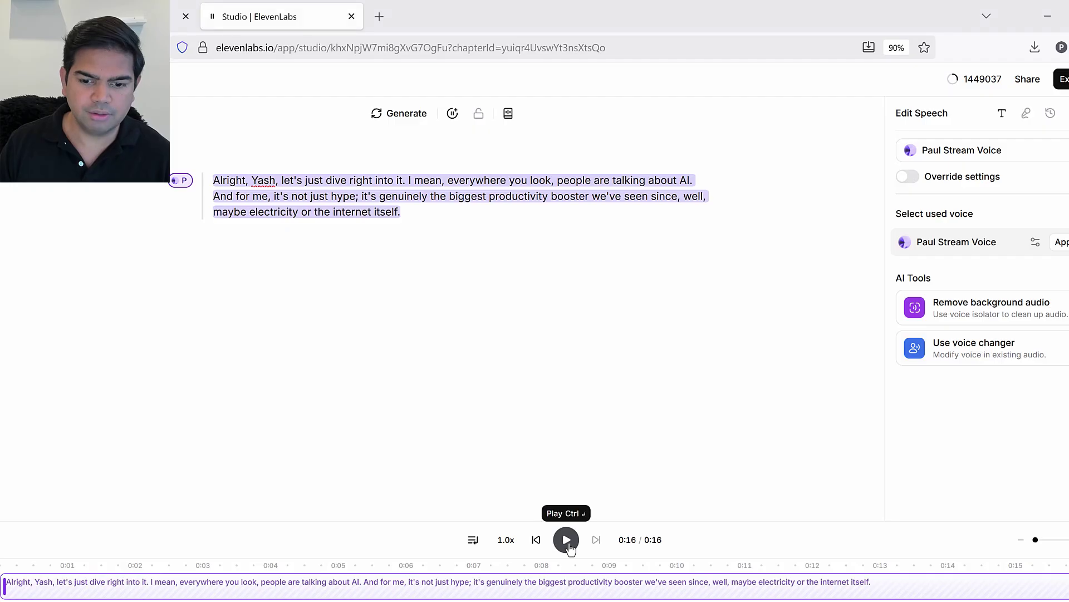
left_click(566, 539)
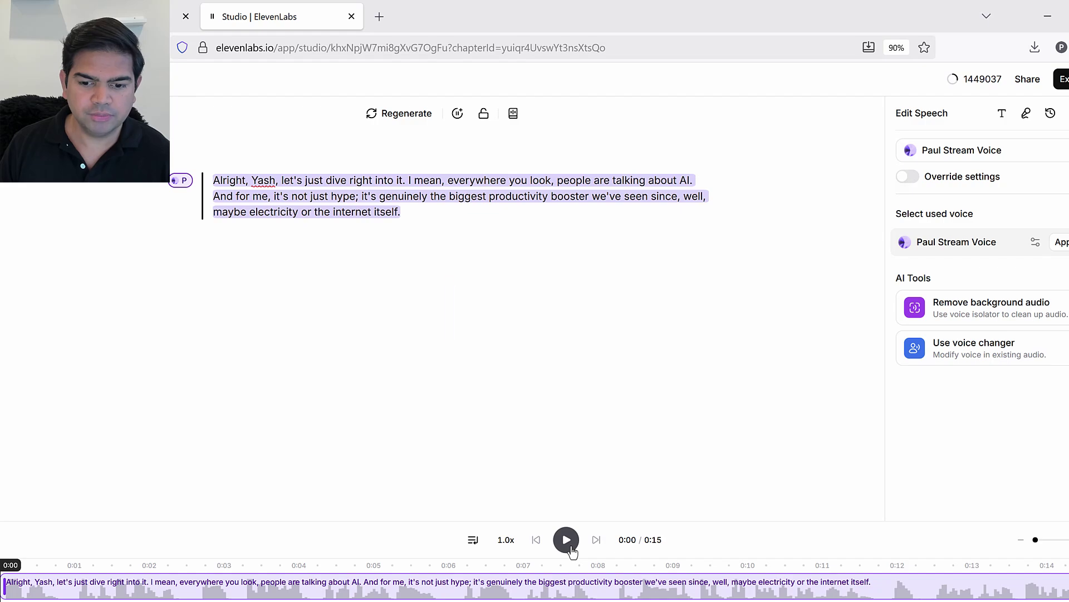
left_click(572, 552)
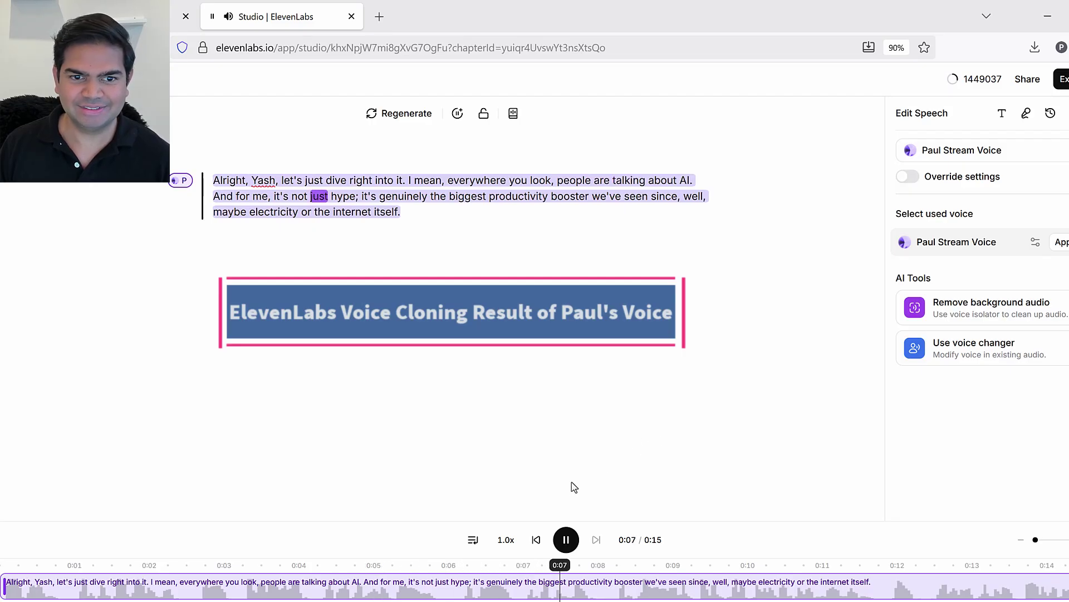
left_click(566, 541)
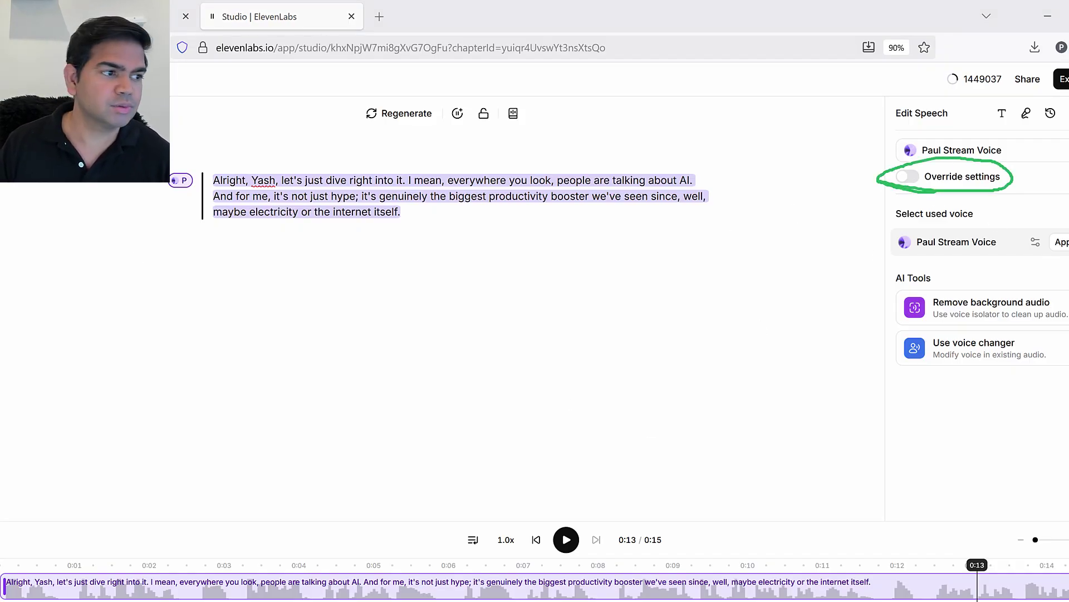
Turn on Override settings for the paragraph's voice and raise its Similarity well above 76%, leaving Speaker boost on
left_click(908, 177)
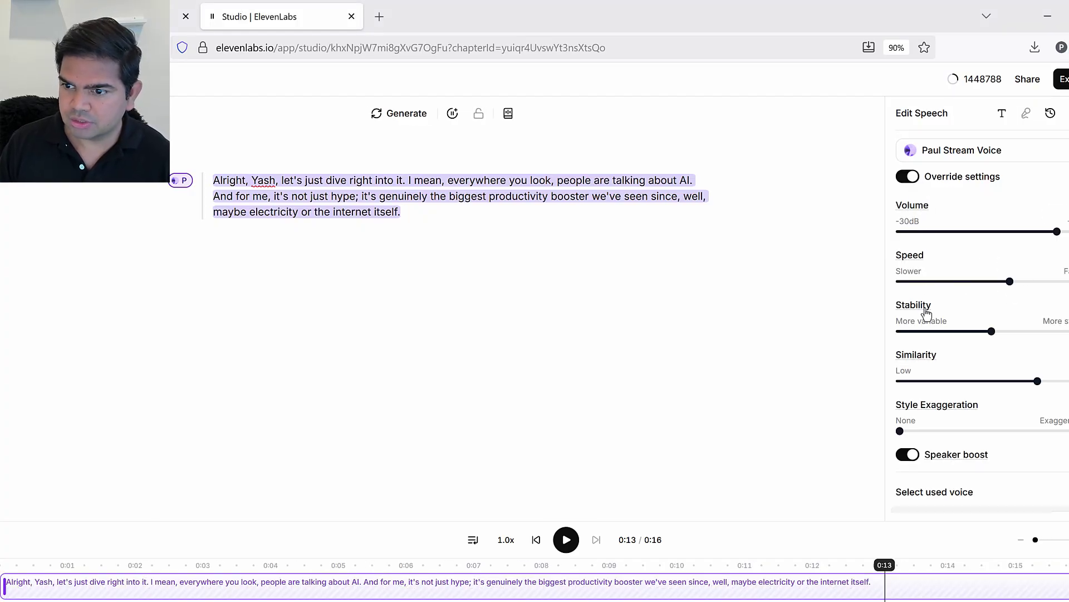
mouse_move(924, 362)
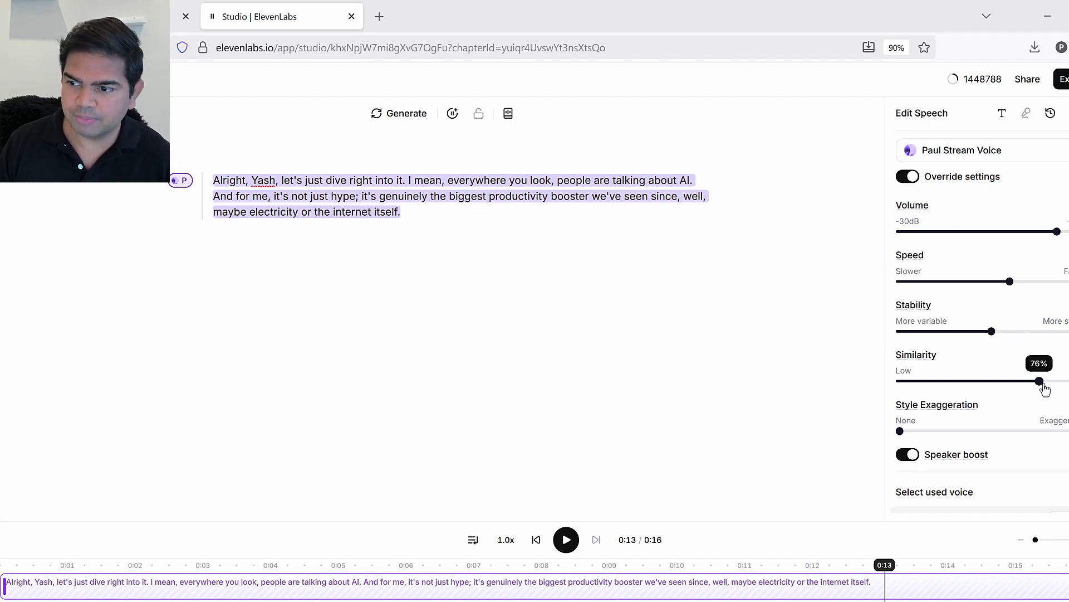
scroll(1046, 468, "down", 3)
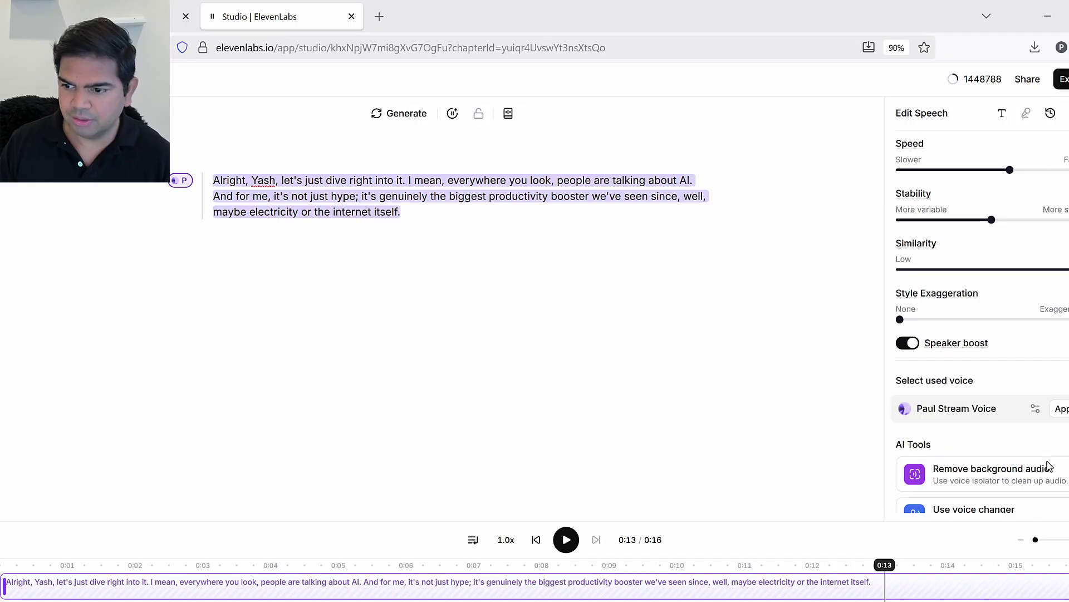
scroll(1048, 466, "up", 3)
scroll(987, 377, "down", 2)
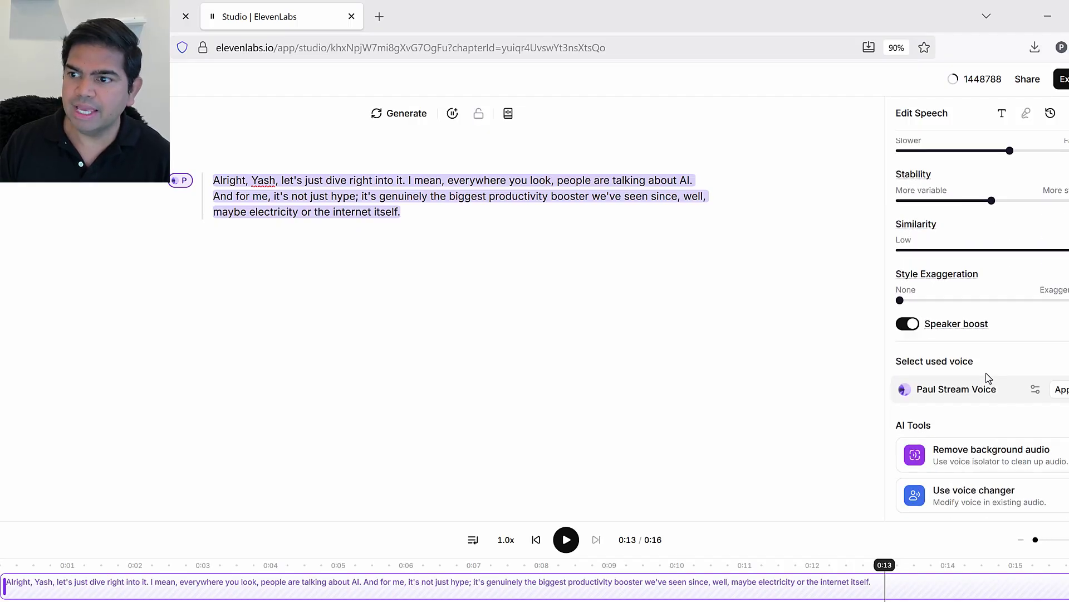
scroll(1006, 441, "up", 2)
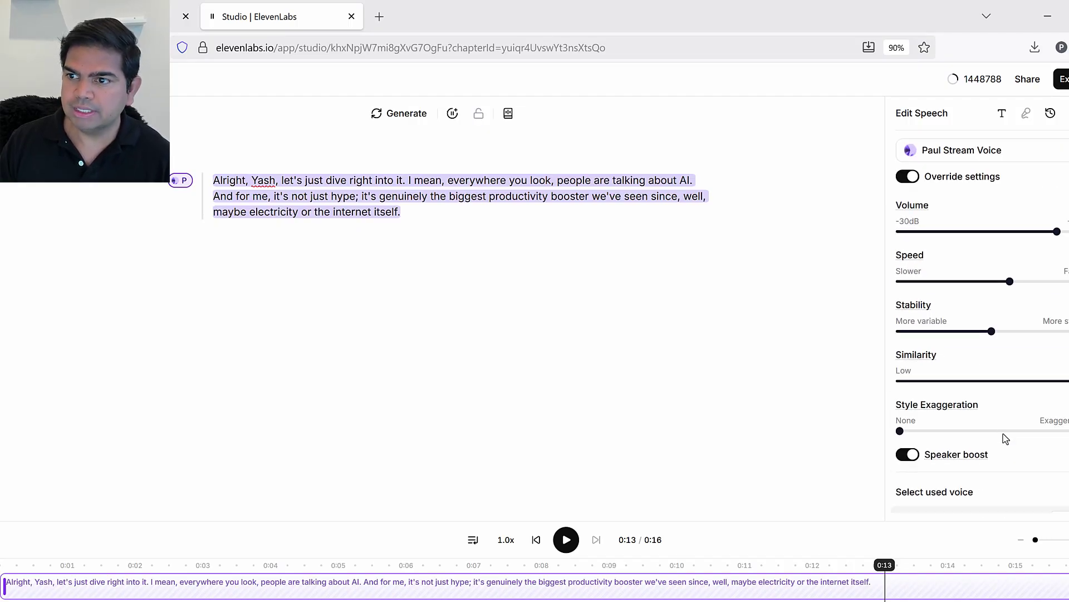